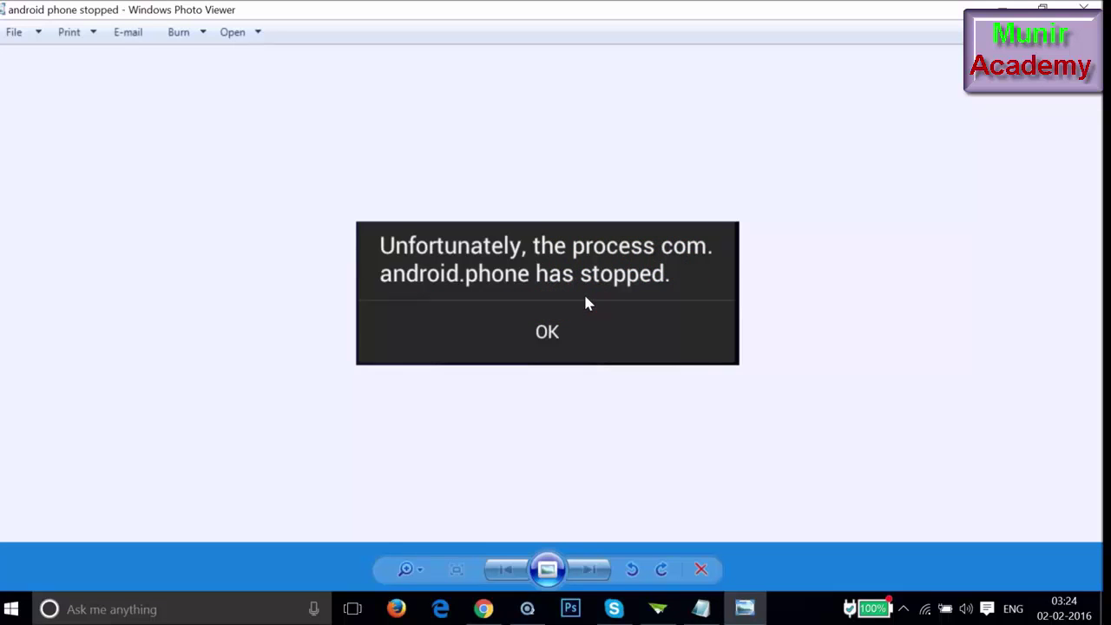
Minimize the error picture and look through the troubleshooting methods in the Notepad notes
{"action": "left_click", "coordinate": [1002, 6]}
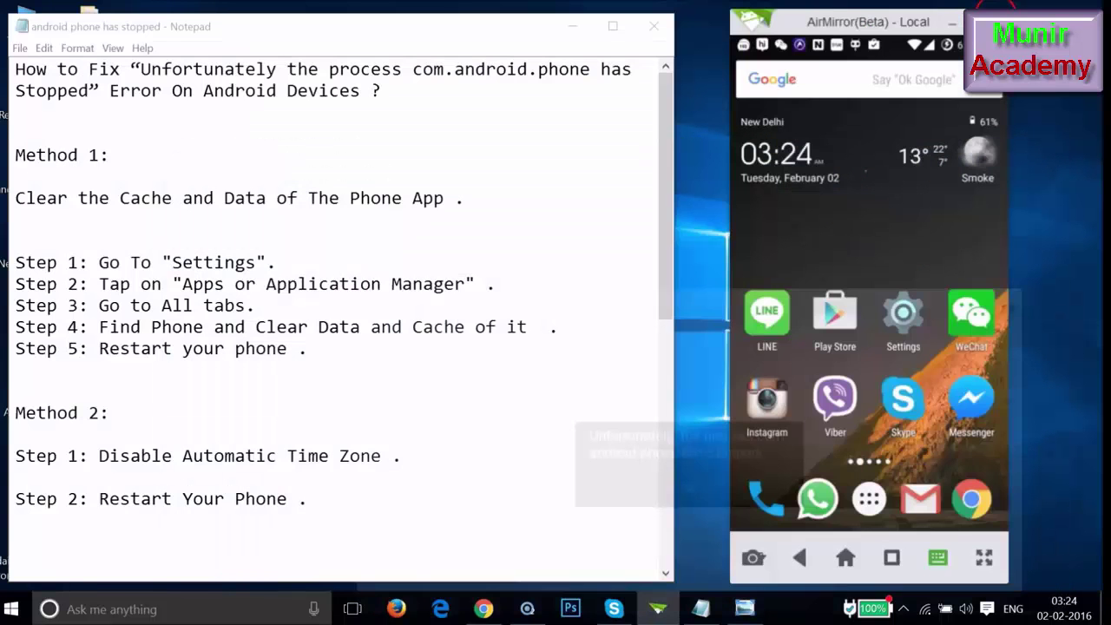
{"action": "left_click", "coordinate": [257, 212]}
{"action": "scroll", "coordinate": [258, 212], "scroll_direction": "down", "scroll_amount": 8}
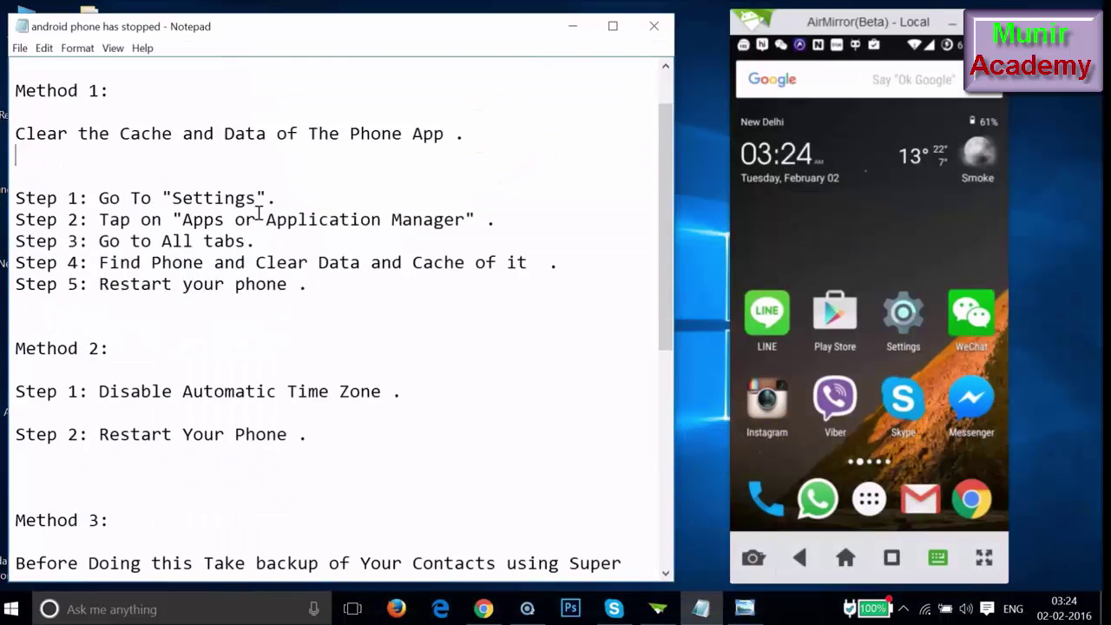
{"action": "scroll", "coordinate": [257, 213], "scroll_direction": "up", "scroll_amount": 8}
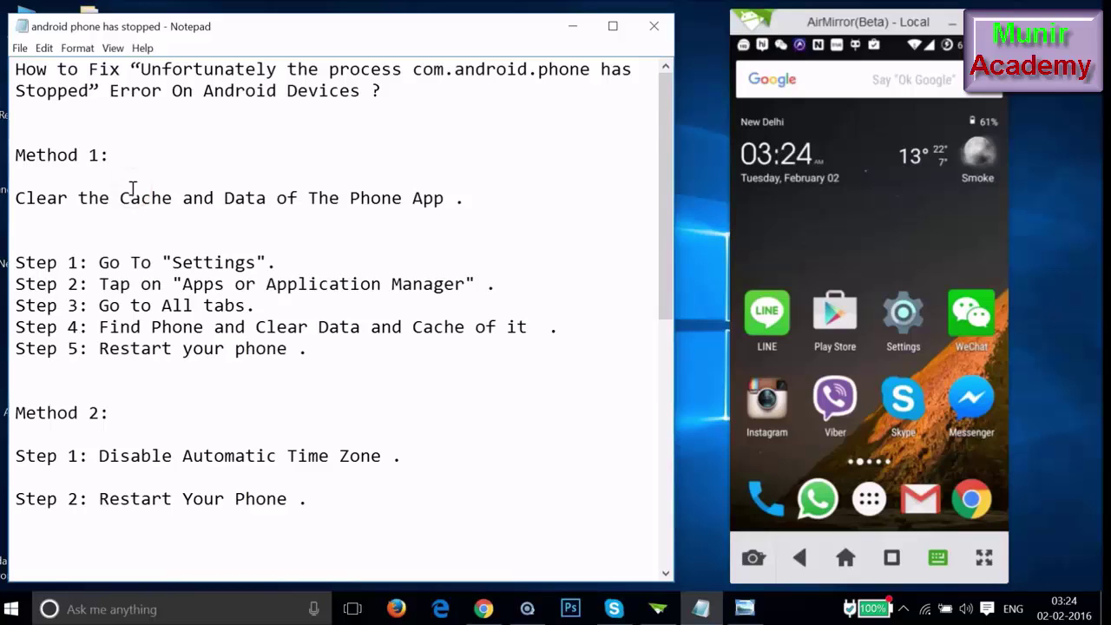
Open the mirrored phone's Settings and show the list of all apps under Apps
{"action": "left_click", "coordinate": [778, 265]}
{"action": "left_click", "coordinate": [910, 323]}
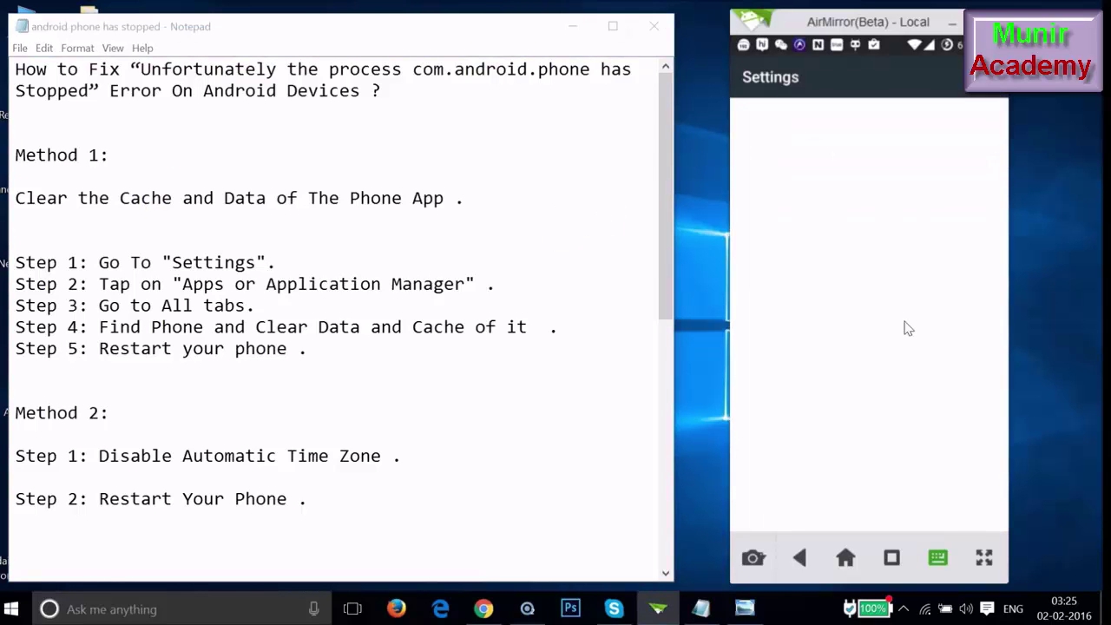
{"action": "scroll", "coordinate": [908, 328], "scroll_direction": "down", "scroll_amount": 5}
{"action": "scroll", "coordinate": [909, 328], "scroll_direction": "down", "scroll_amount": 5}
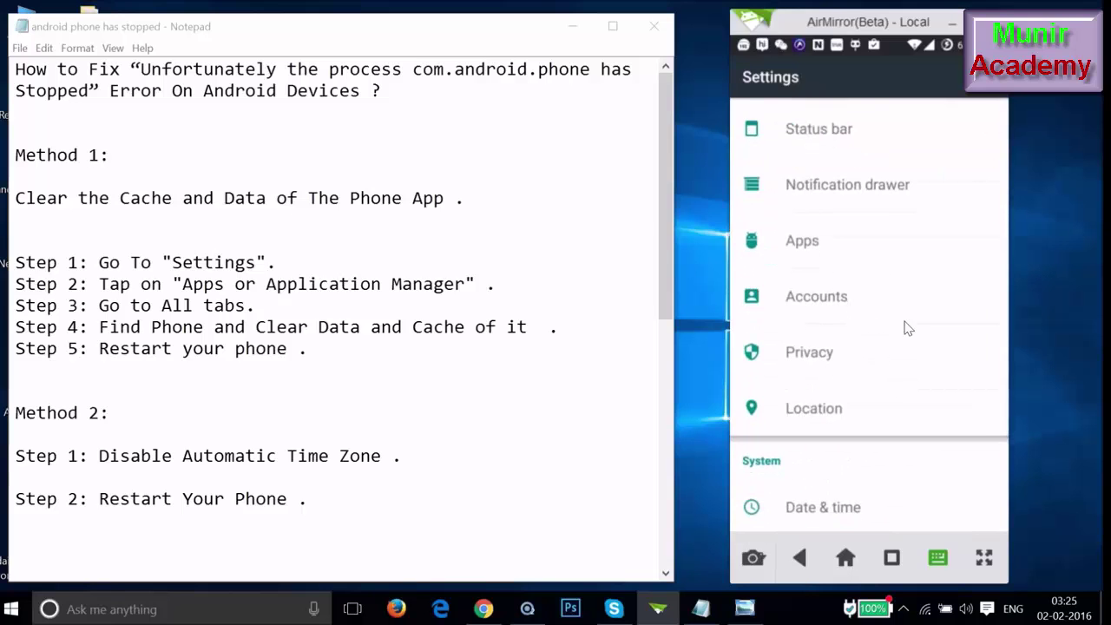
{"action": "left_click", "coordinate": [851, 248]}
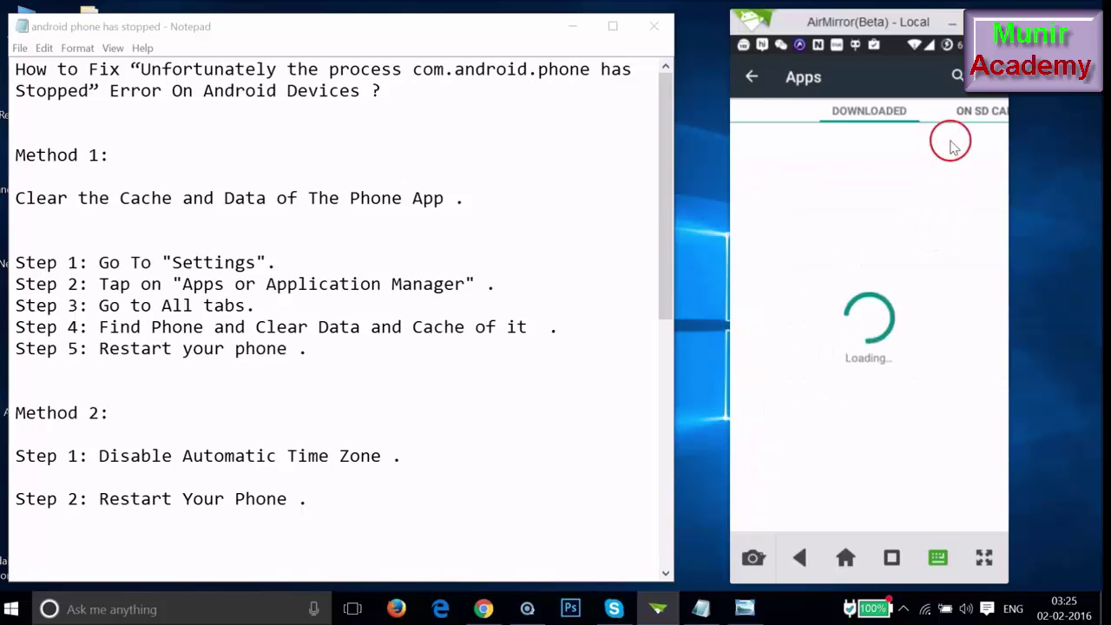
{"action": "left_click", "coordinate": [971, 122]}
{"action": "left_click", "coordinate": [987, 117]}
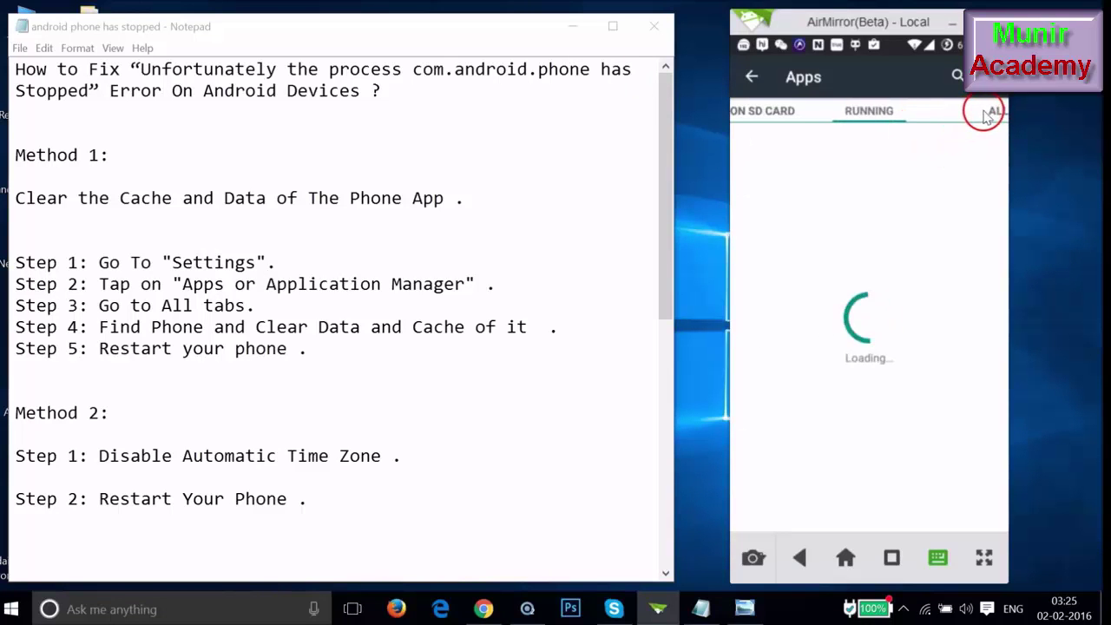
{"action": "left_click", "coordinate": [996, 113]}
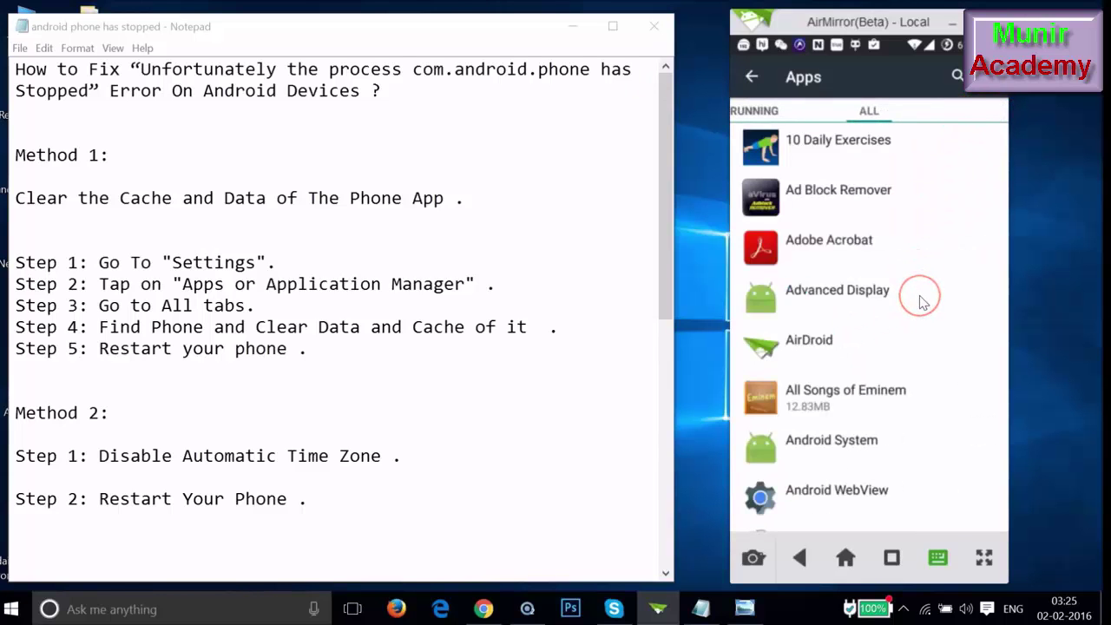
Find the Phone app com.android.server.telecom in the list and delete its app data
{"action": "scroll", "coordinate": [923, 302], "scroll_direction": "down", "scroll_amount": 15}
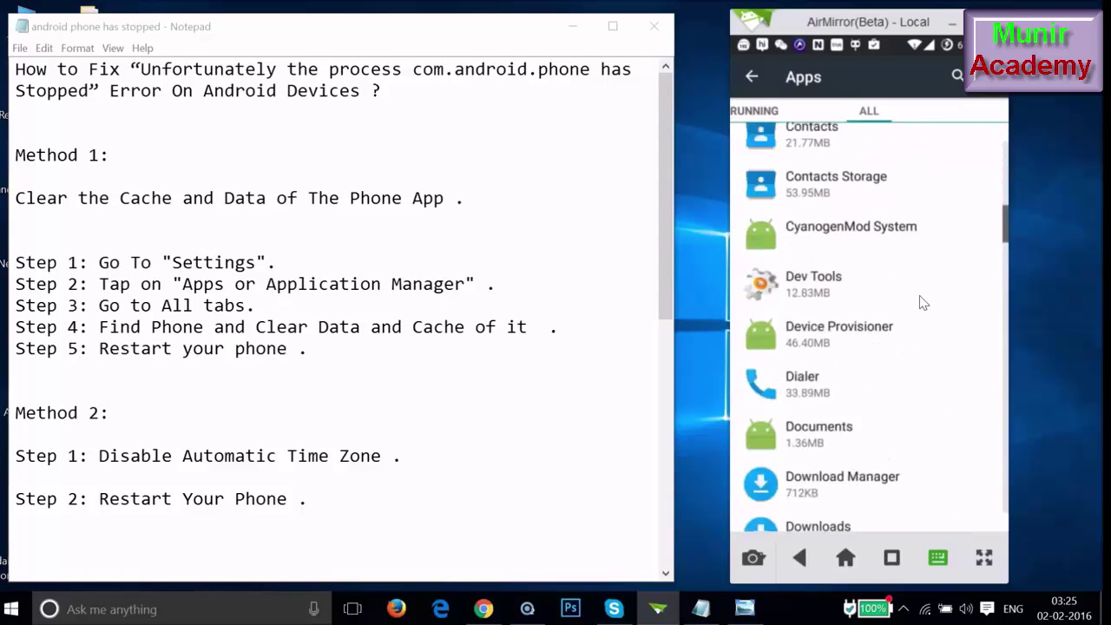
{"action": "scroll", "coordinate": [923, 302], "scroll_direction": "down", "scroll_amount": 5}
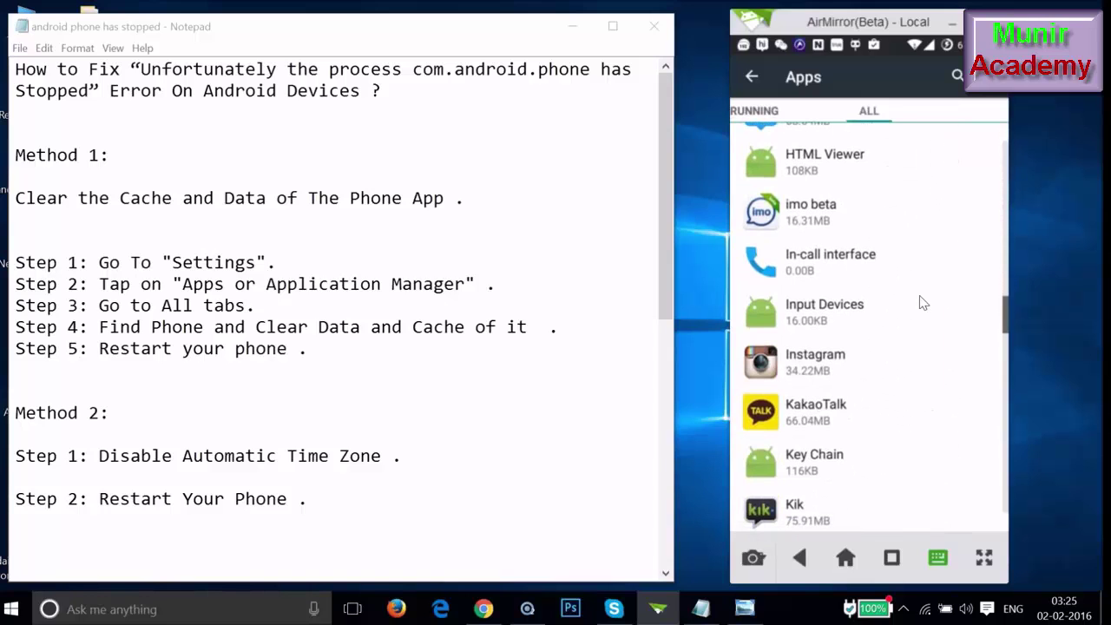
{"action": "scroll", "coordinate": [923, 302], "scroll_direction": "down", "scroll_amount": 5}
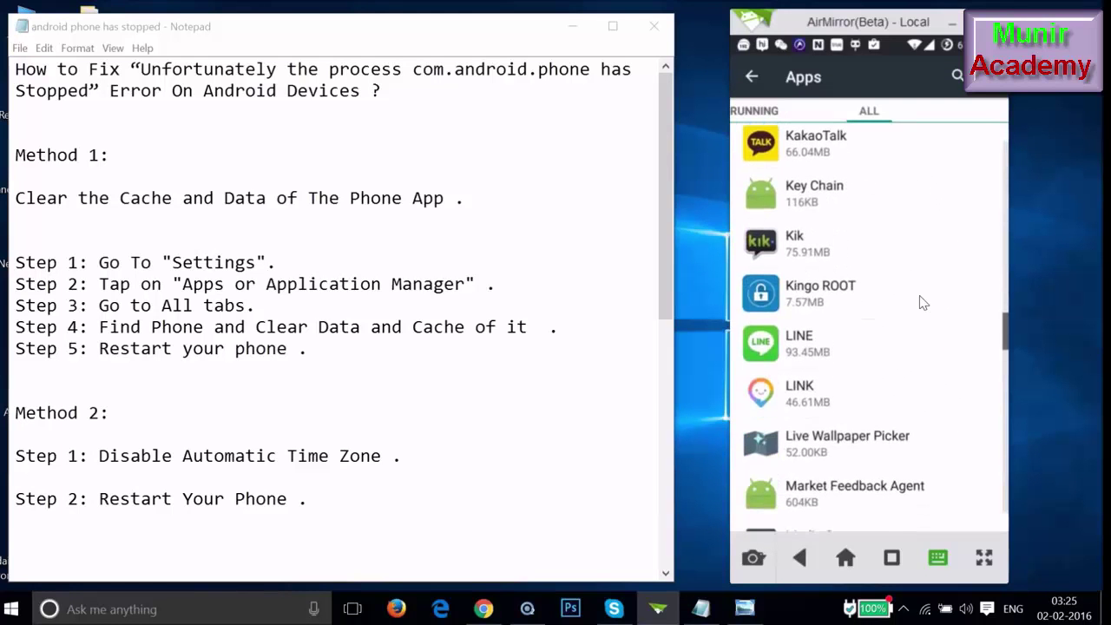
{"action": "scroll", "coordinate": [923, 303], "scroll_direction": "down", "scroll_amount": 8}
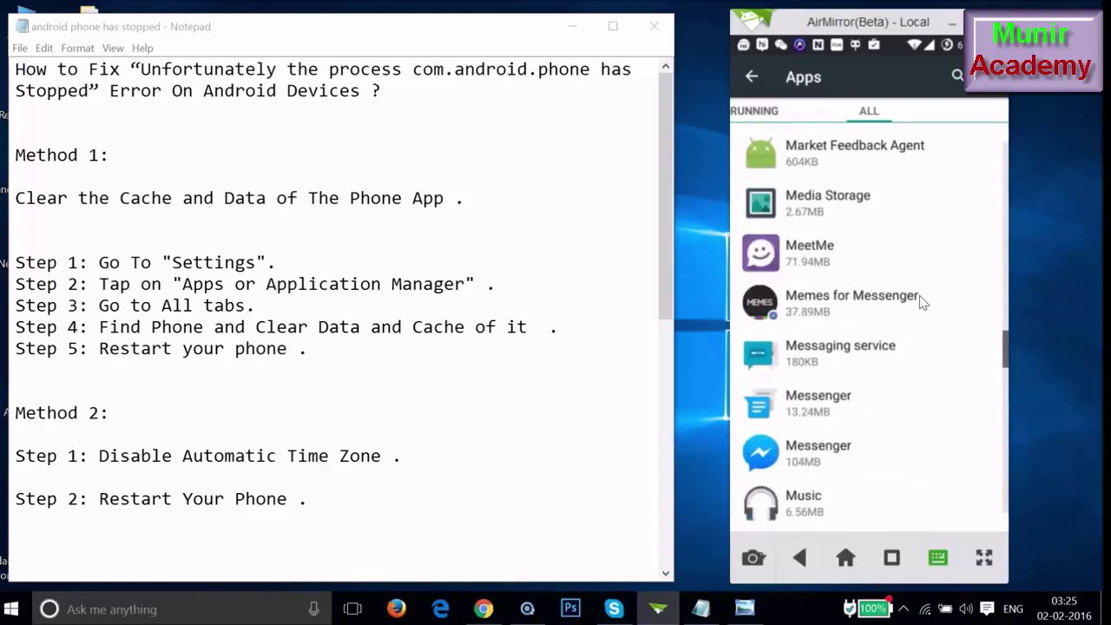
{"action": "scroll", "coordinate": [924, 302], "scroll_direction": "down", "scroll_amount": 8}
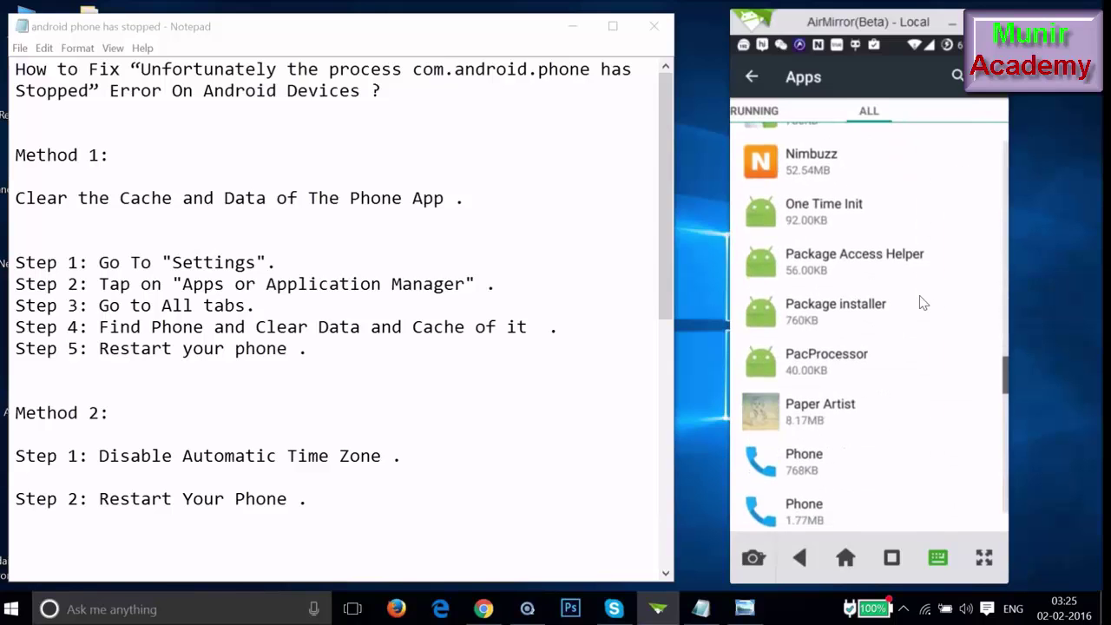
{"action": "mouse_move", "coordinate": [851, 278]}
{"action": "left_mouse_down"}
{"action": "mouse_move", "coordinate": [831, 276]}
{"action": "mouse_move", "coordinate": [852, 269]}
{"action": "left_mouse_up"}
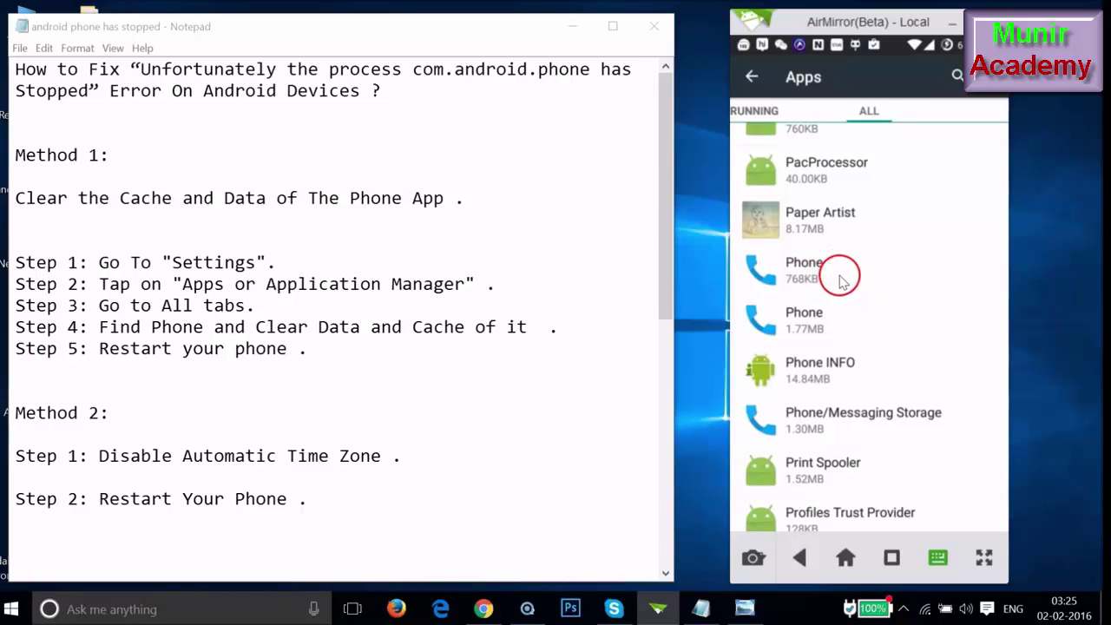
{"action": "left_click", "coordinate": [842, 278]}
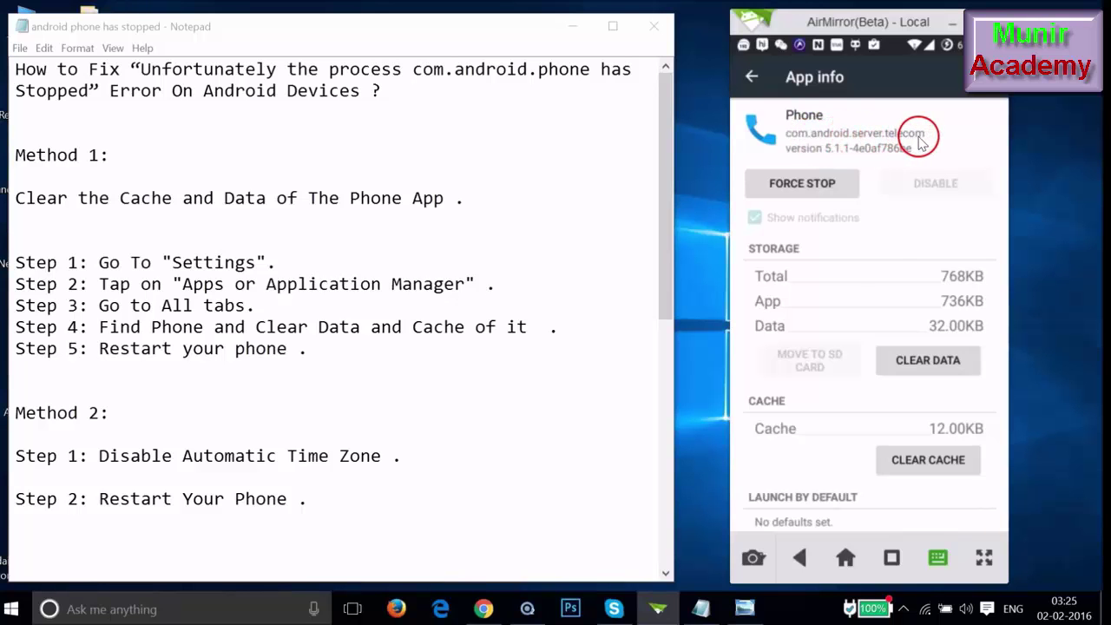
{"action": "left_click", "coordinate": [895, 356]}
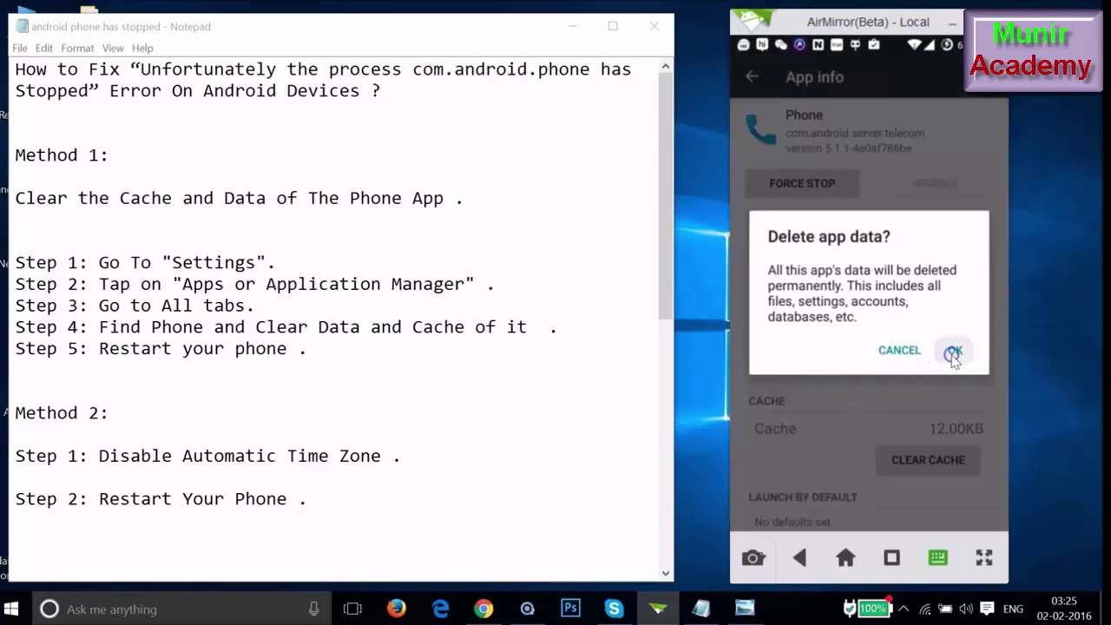
{"action": "left_click", "coordinate": [953, 352]}
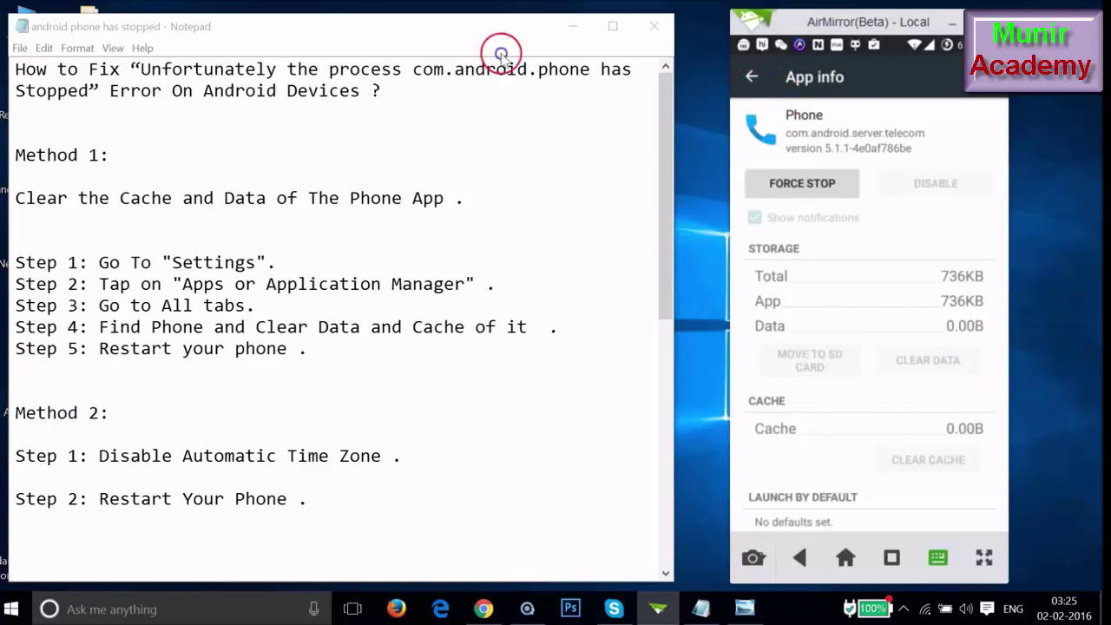
Delete the app data of the other Phone app, com.android.phone, and return to the phone's home screen
{"action": "right_click", "coordinate": [876, 346]}
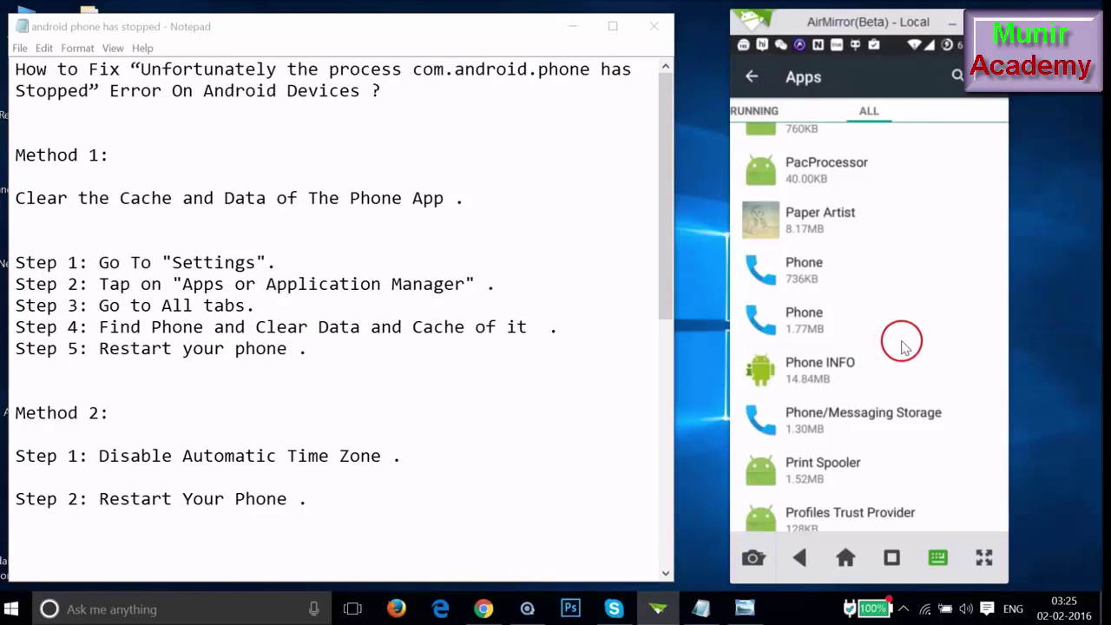
{"action": "left_click", "coordinate": [836, 332]}
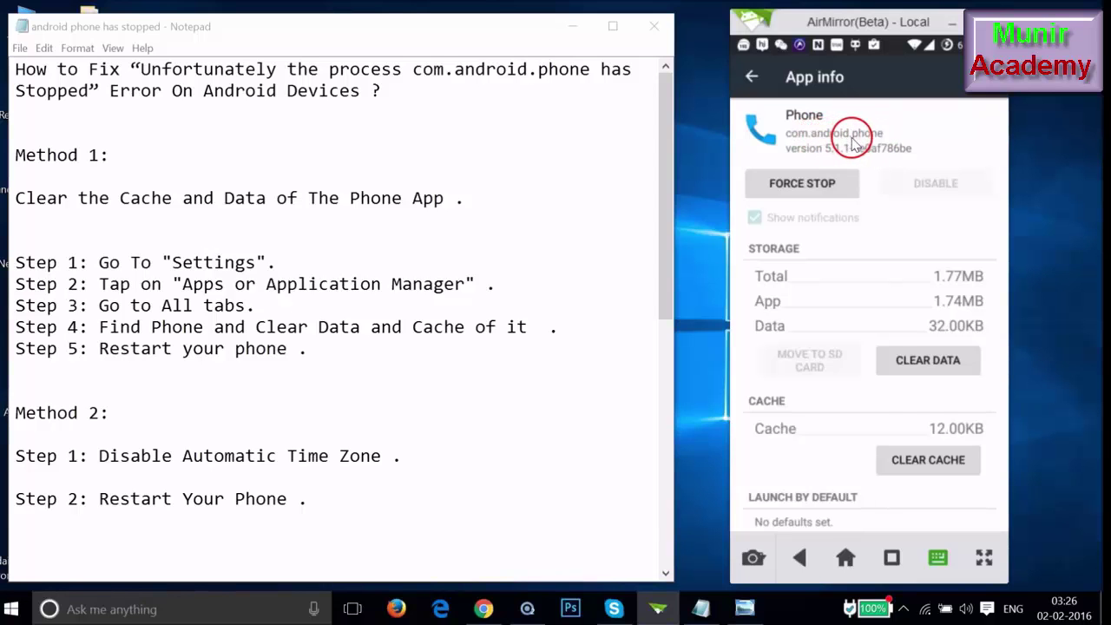
{"action": "left_click", "coordinate": [922, 369]}
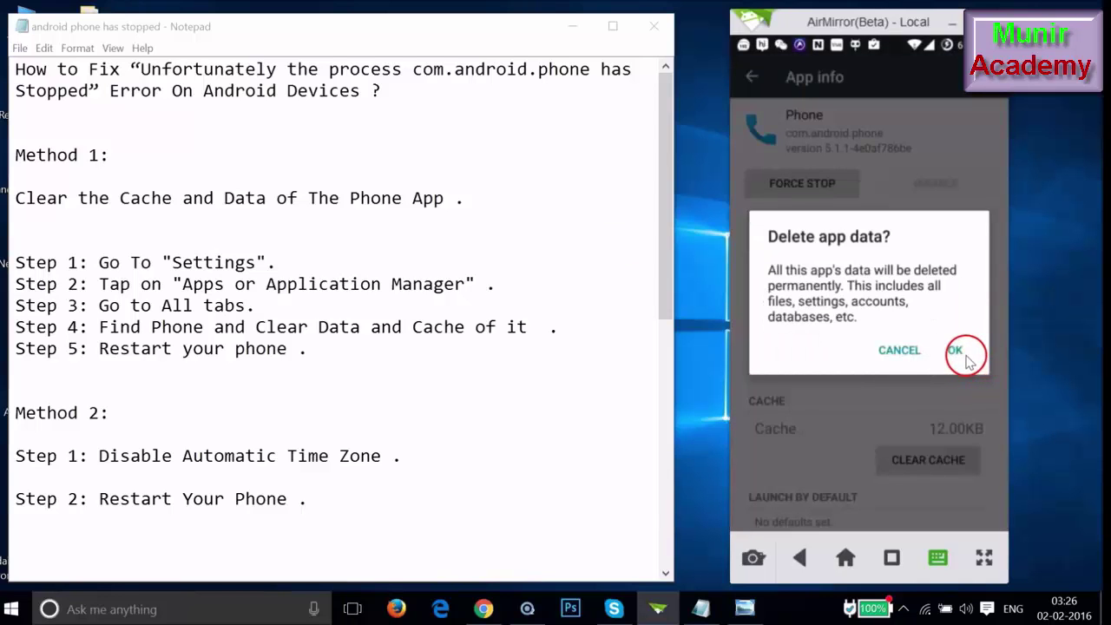
{"action": "left_click", "coordinate": [958, 351]}
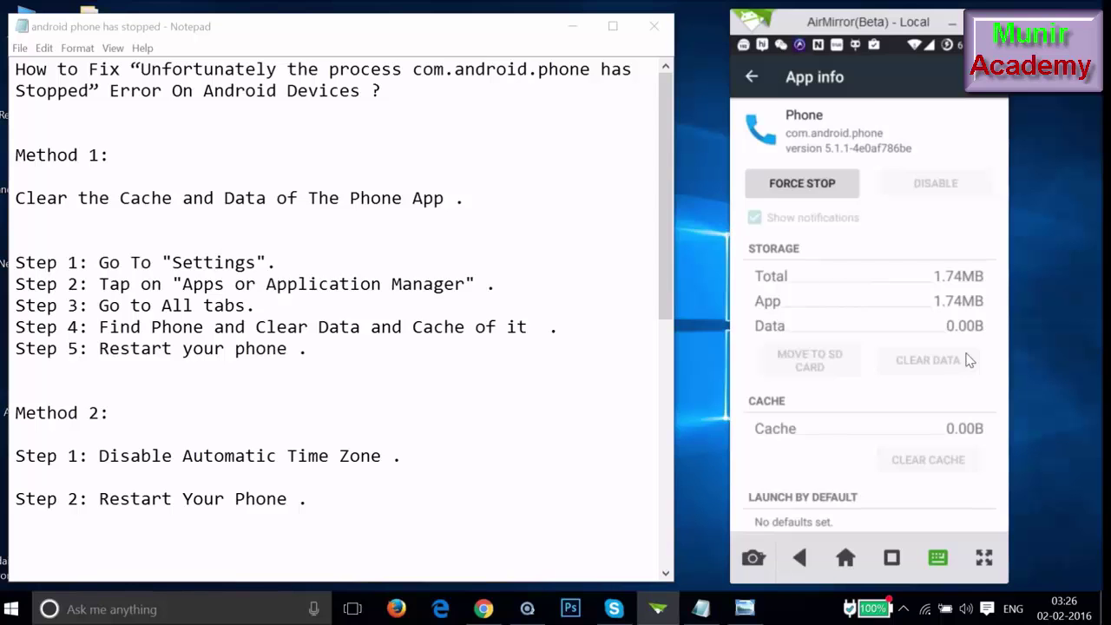
{"action": "right_click", "coordinate": [970, 360]}
{"action": "right_click", "coordinate": [970, 359]}
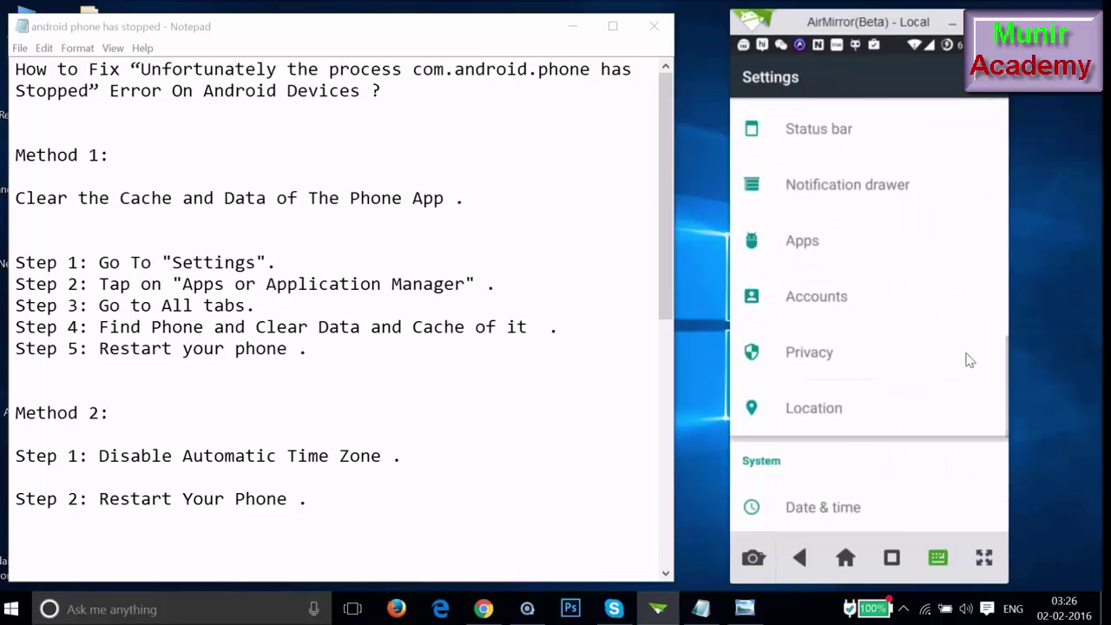
{"action": "right_click", "coordinate": [970, 359]}
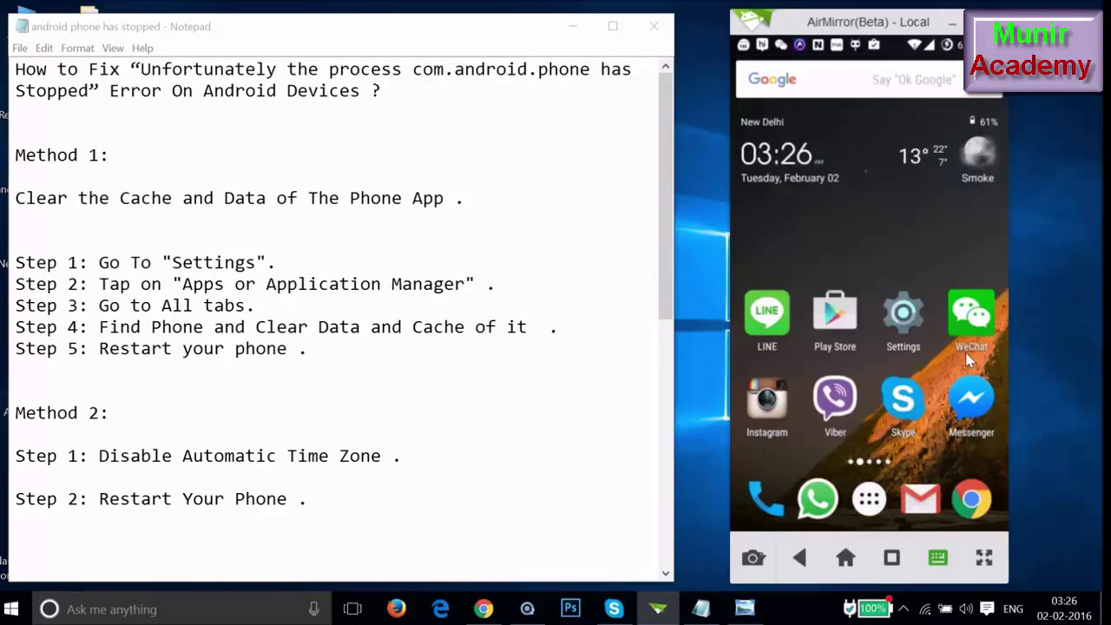
{"action": "left_click", "coordinate": [491, 288]}
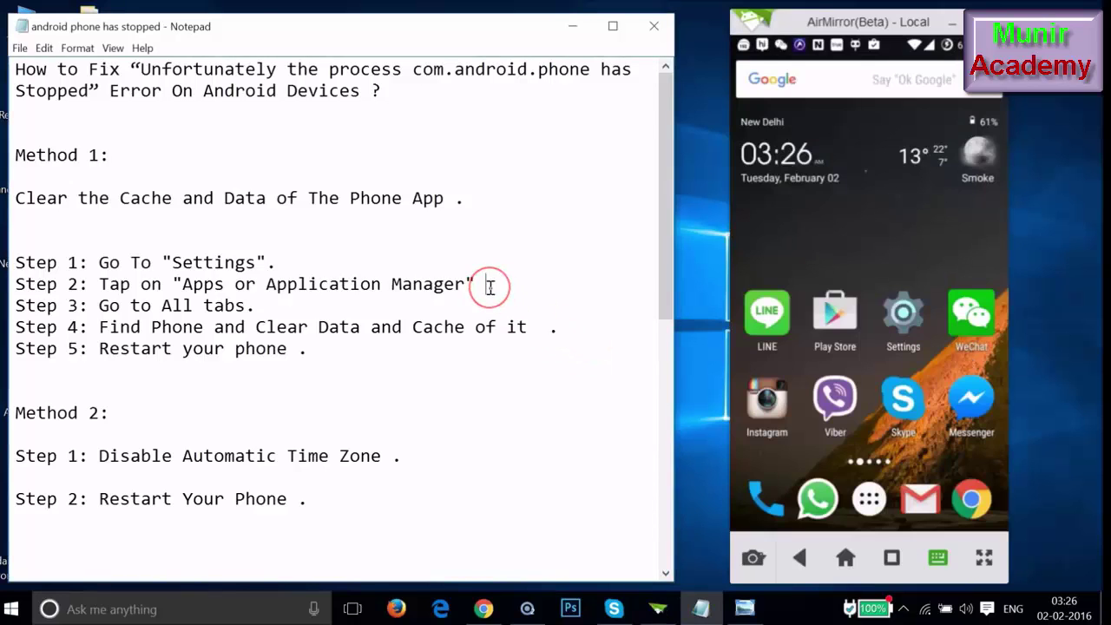
{"action": "left_click", "coordinate": [153, 306]}
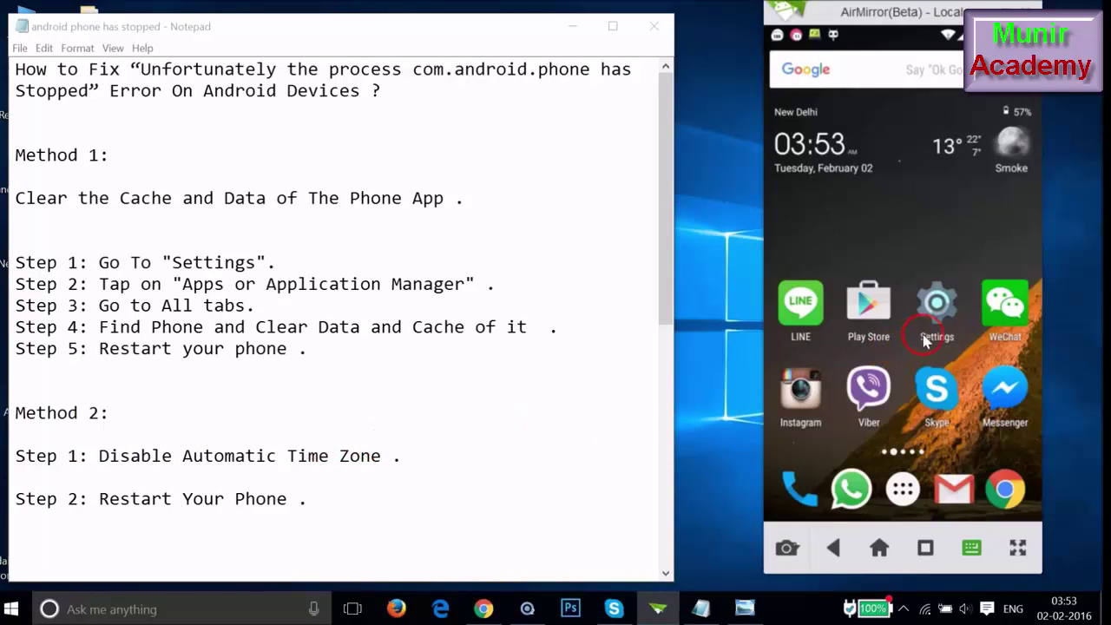
Turn off Automatic time zone in the phone's Date & time settings
{"action": "left_click", "coordinate": [934, 305]}
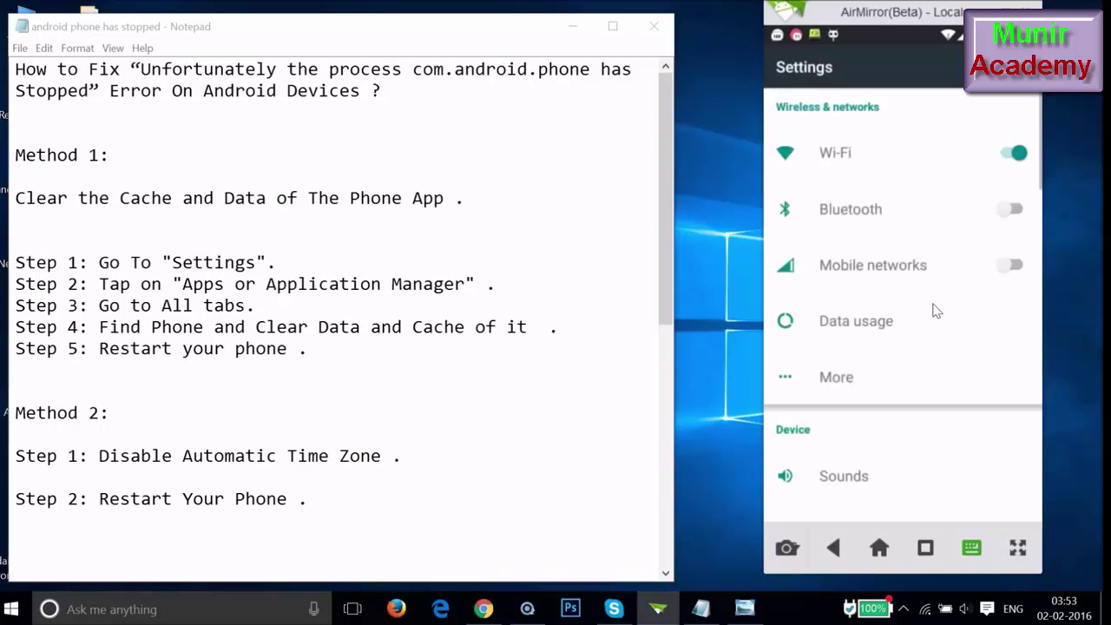
{"action": "scroll", "coordinate": [936, 310], "scroll_direction": "down", "scroll_amount": 10}
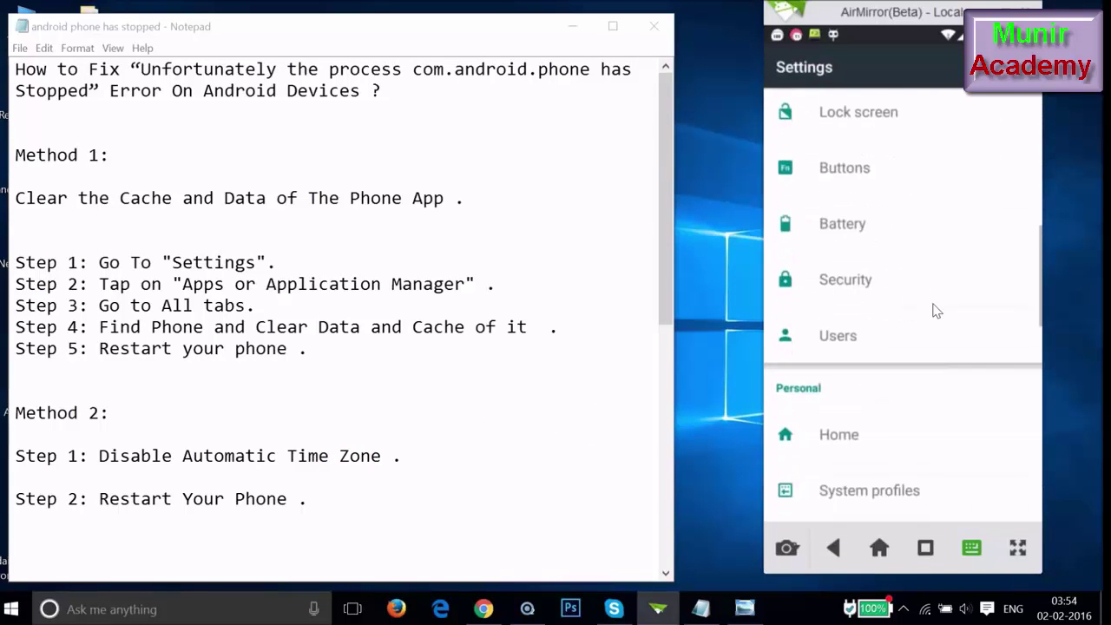
{"action": "scroll", "coordinate": [936, 310], "scroll_direction": "down", "scroll_amount": 8}
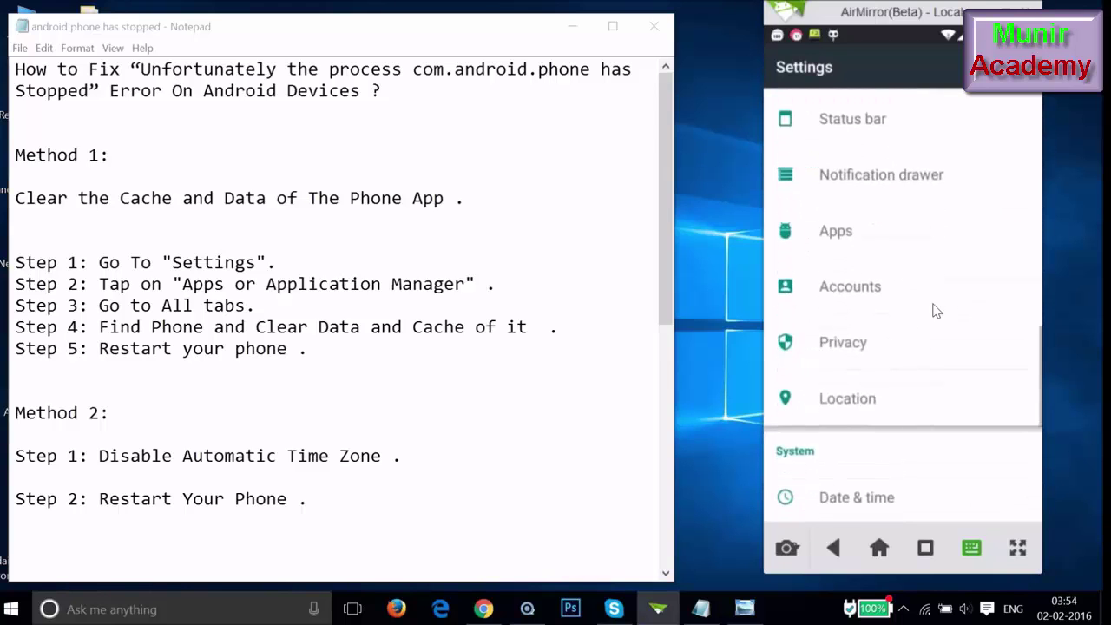
{"action": "scroll", "coordinate": [936, 310], "scroll_direction": "down", "scroll_amount": 1}
{"action": "left_click_drag", "start_coordinate": [912, 343], "coordinate": [890, 373]}
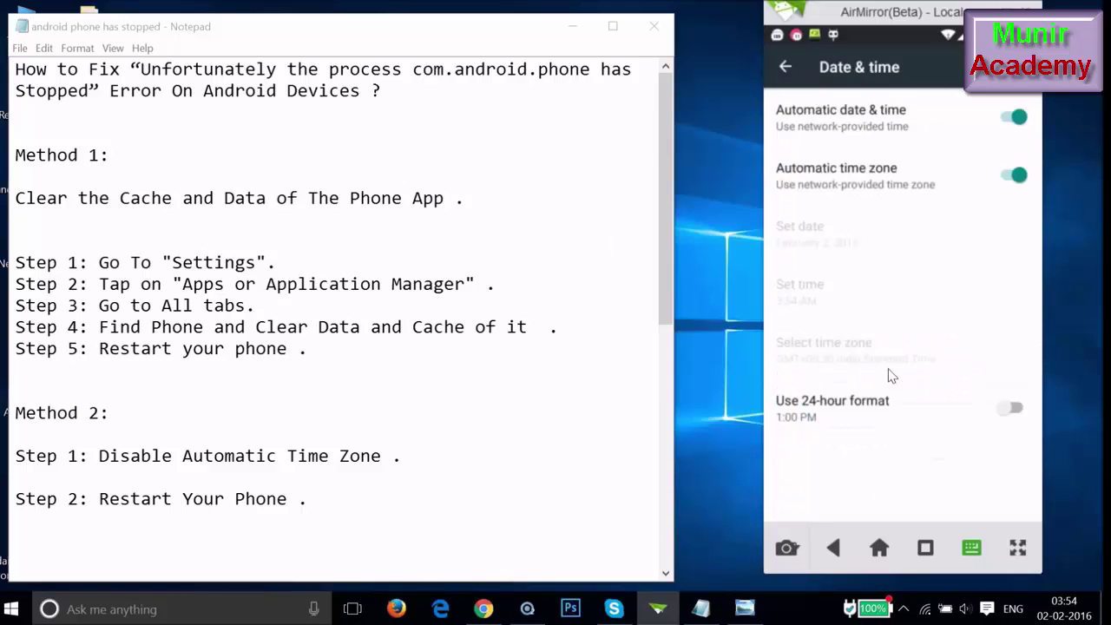
{"action": "left_click", "coordinate": [858, 181]}
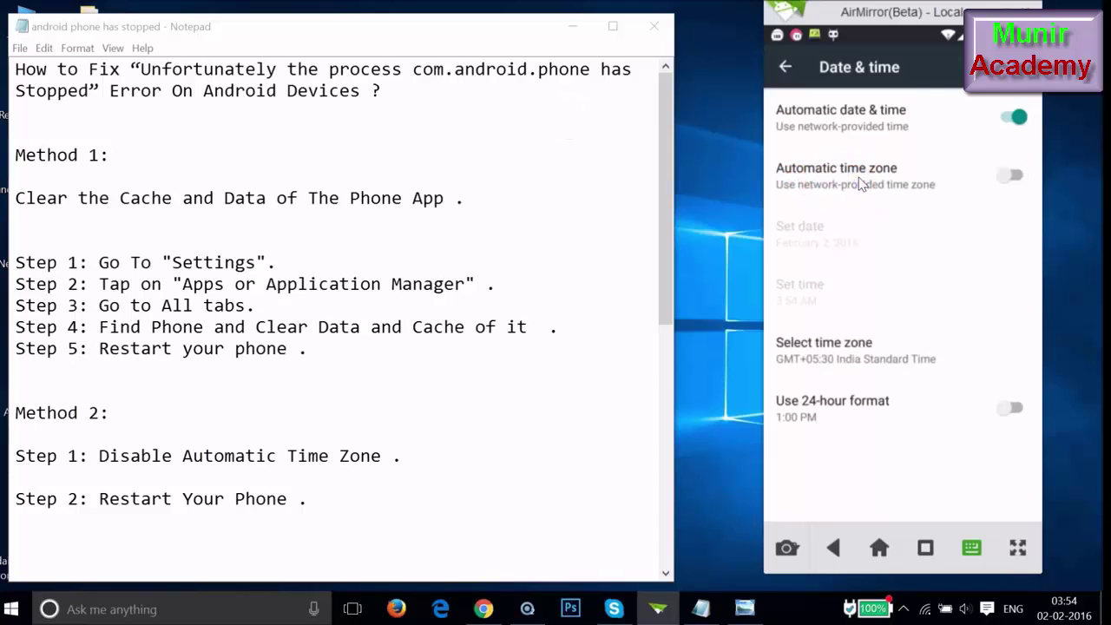
View the list of selectable time zones without choosing one, and return to the phone's home screen
{"action": "left_click", "coordinate": [848, 356]}
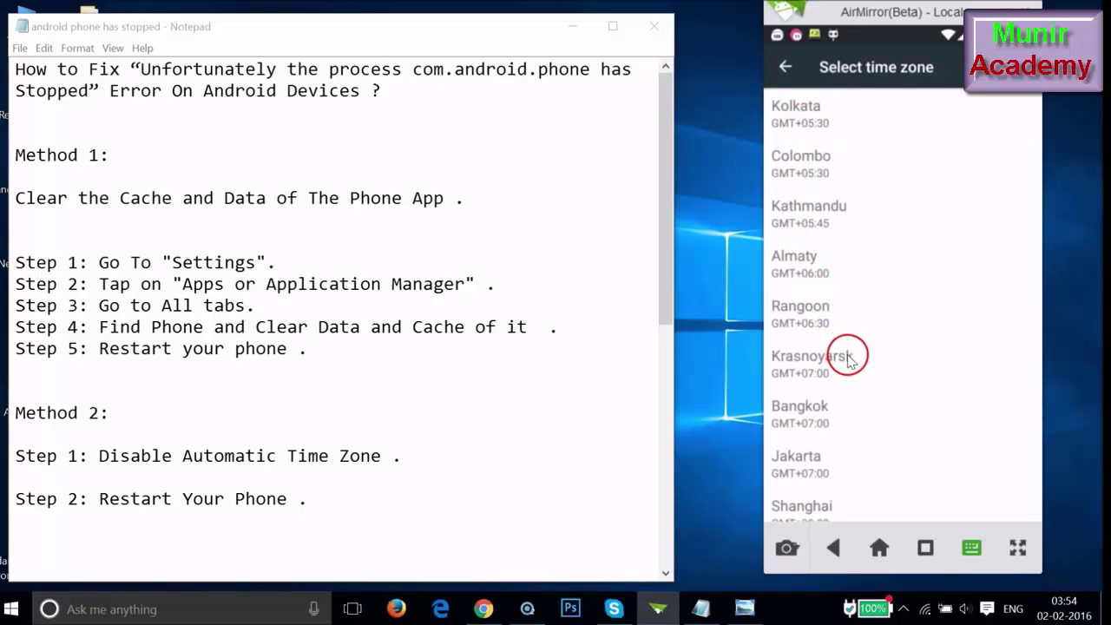
{"action": "left_click", "coordinate": [785, 69]}
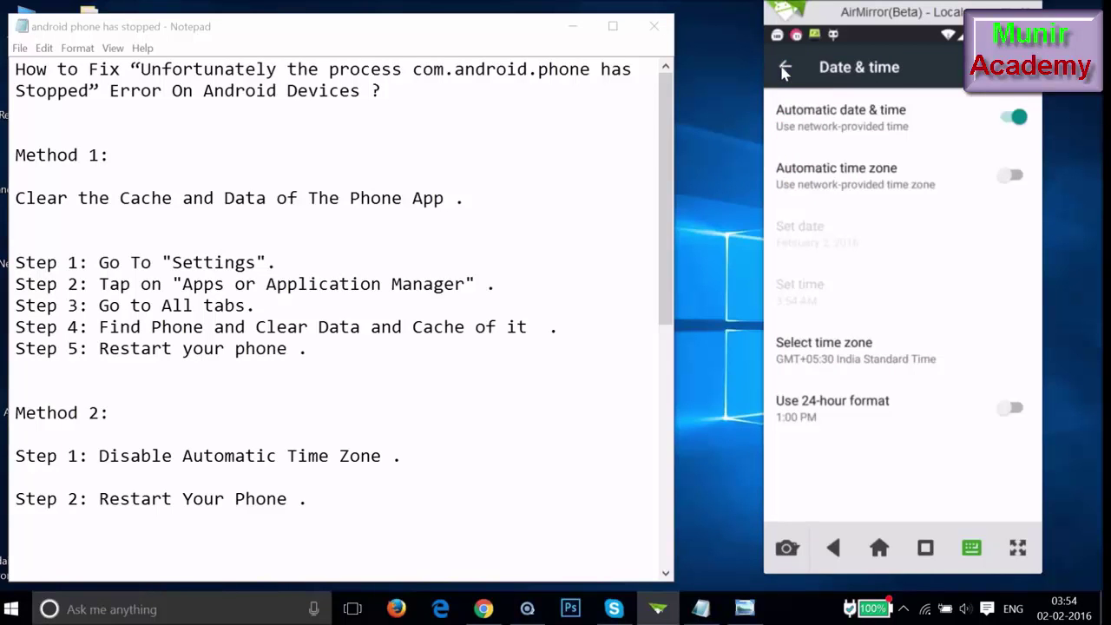
{"action": "left_click", "coordinate": [785, 70]}
{"action": "left_click", "coordinate": [785, 70]}
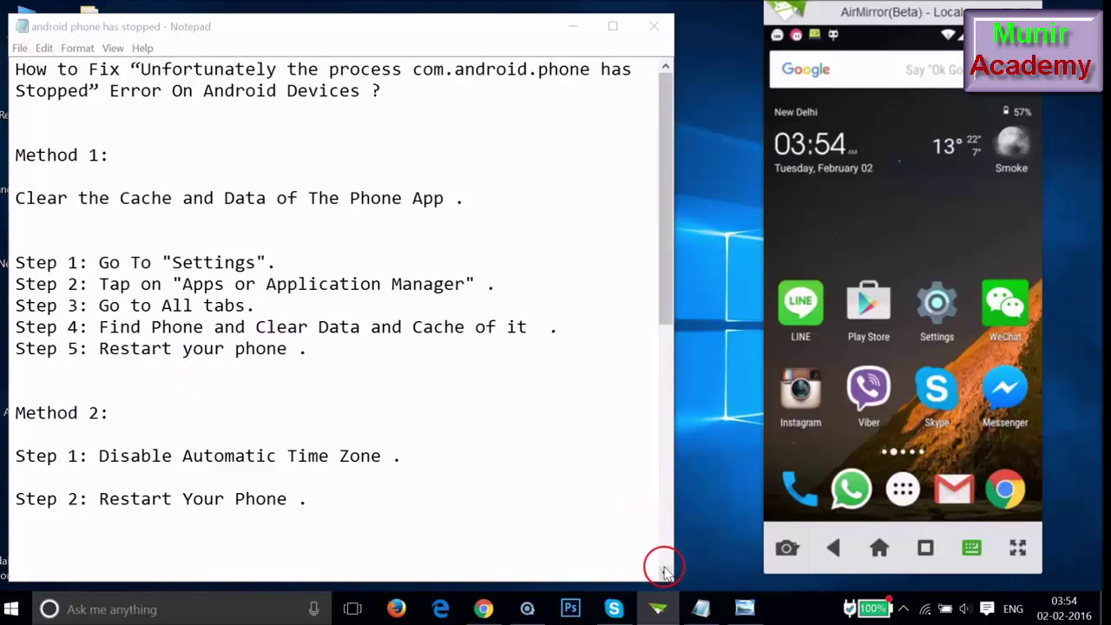
Bring Method 3 of the notes into view and open the complete list of apps in the phone's Settings
{"action": "left_click_drag", "start_coordinate": [667, 575], "coordinate": [669, 576]}
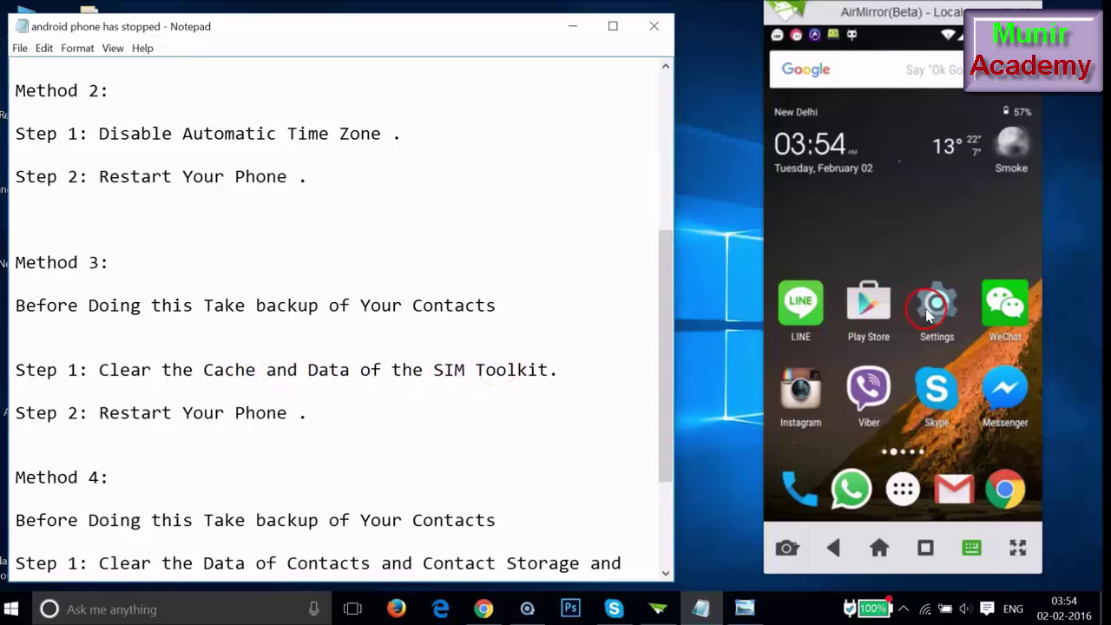
{"action": "left_click", "coordinate": [929, 313]}
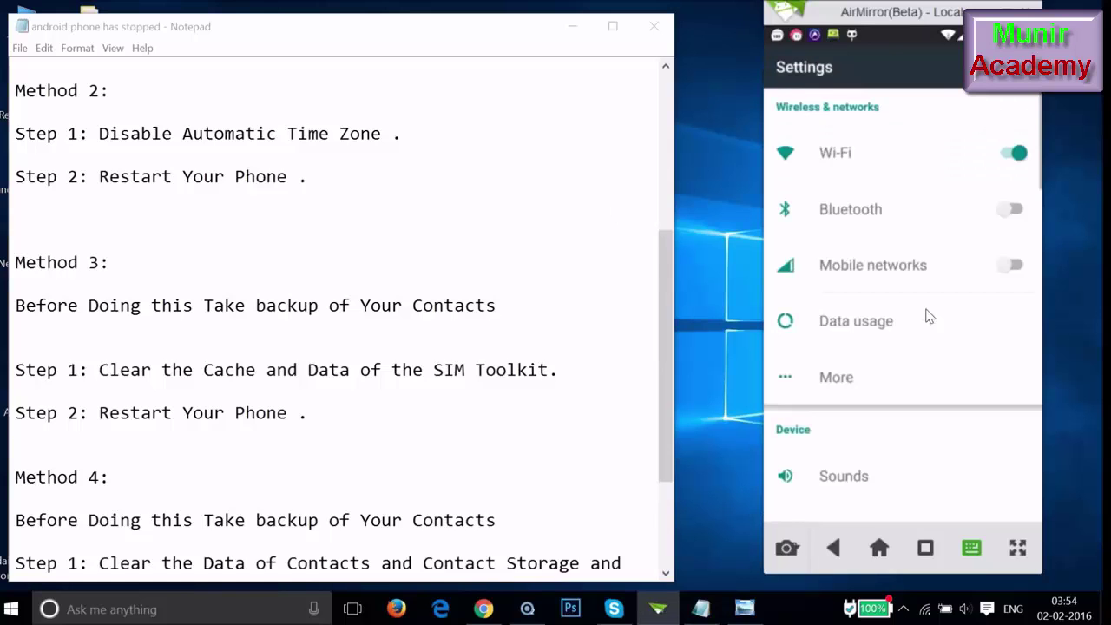
{"action": "scroll", "coordinate": [929, 317], "scroll_direction": "down", "scroll_amount": 10}
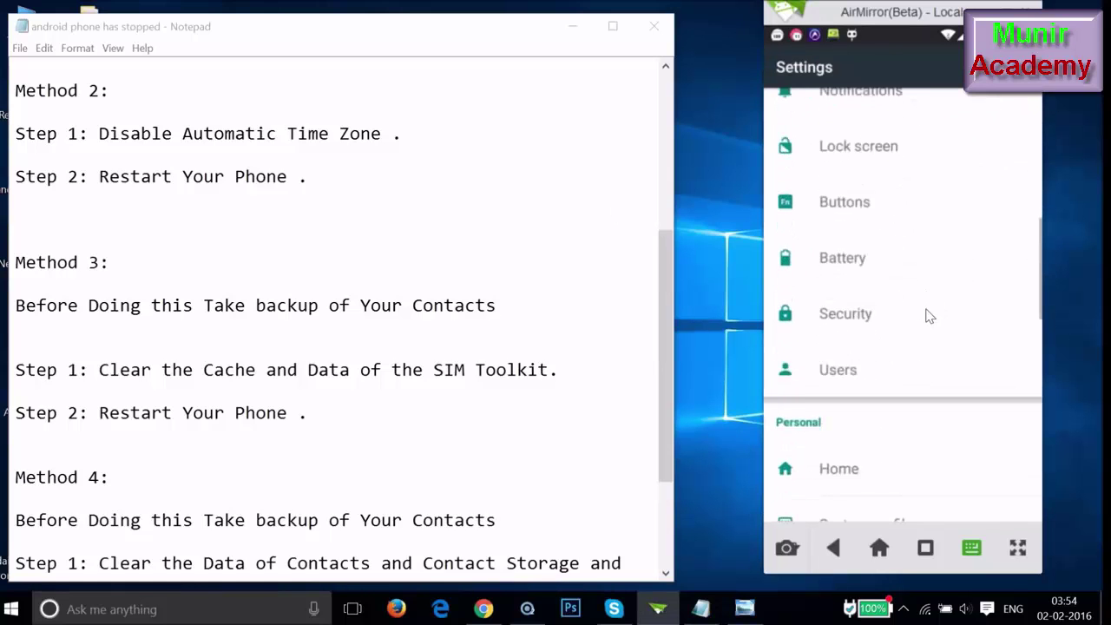
{"action": "scroll", "coordinate": [929, 317], "scroll_direction": "down", "scroll_amount": 5}
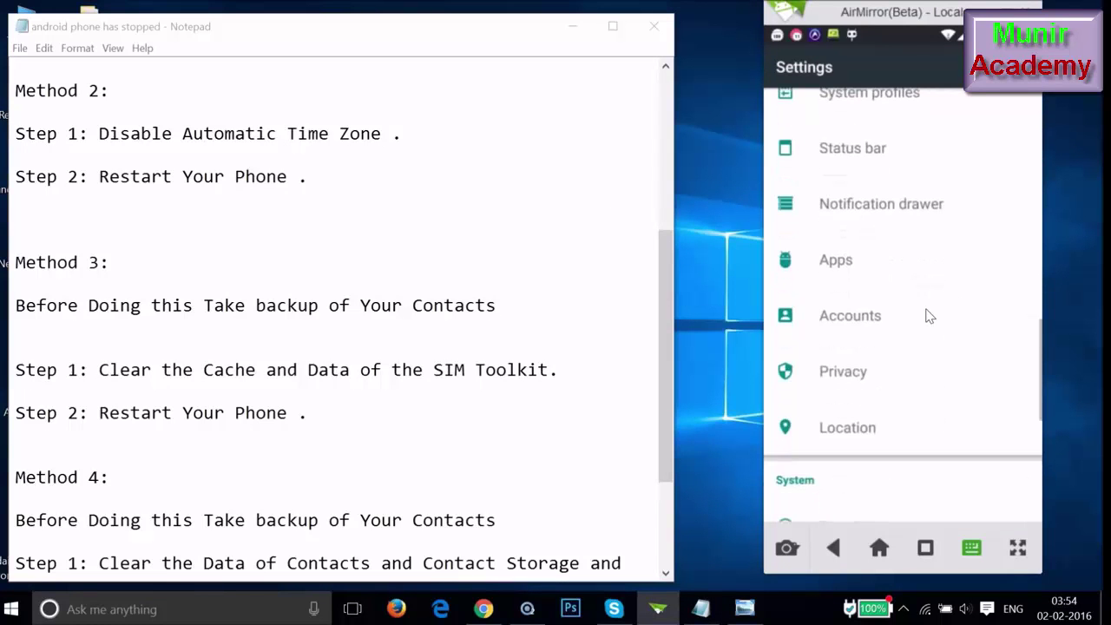
{"action": "left_click", "coordinate": [850, 261]}
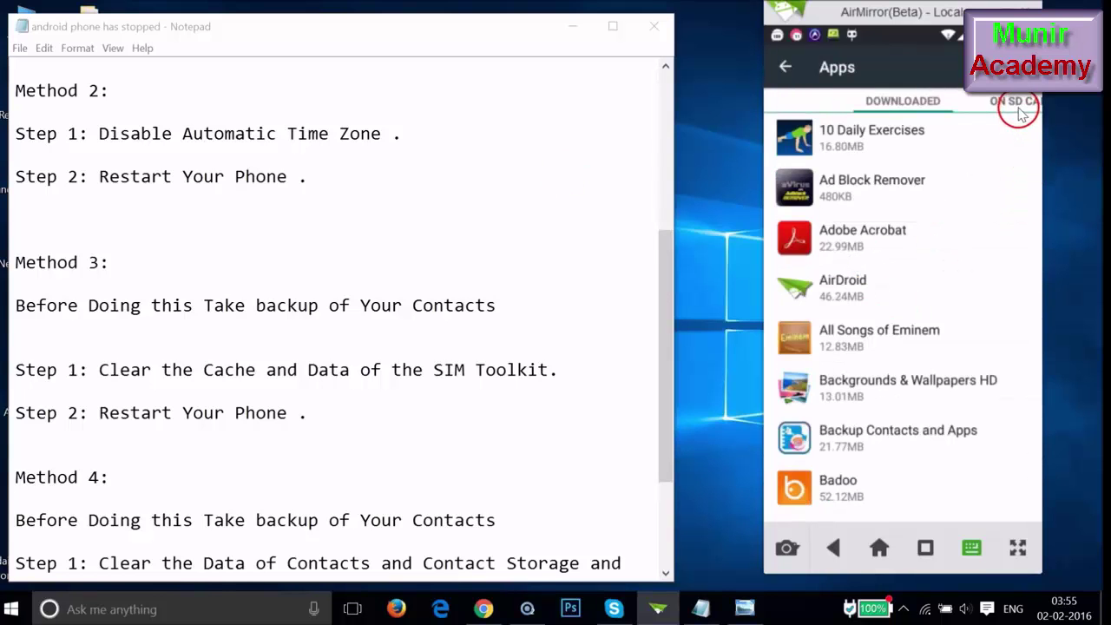
{"action": "left_click", "coordinate": [1018, 104]}
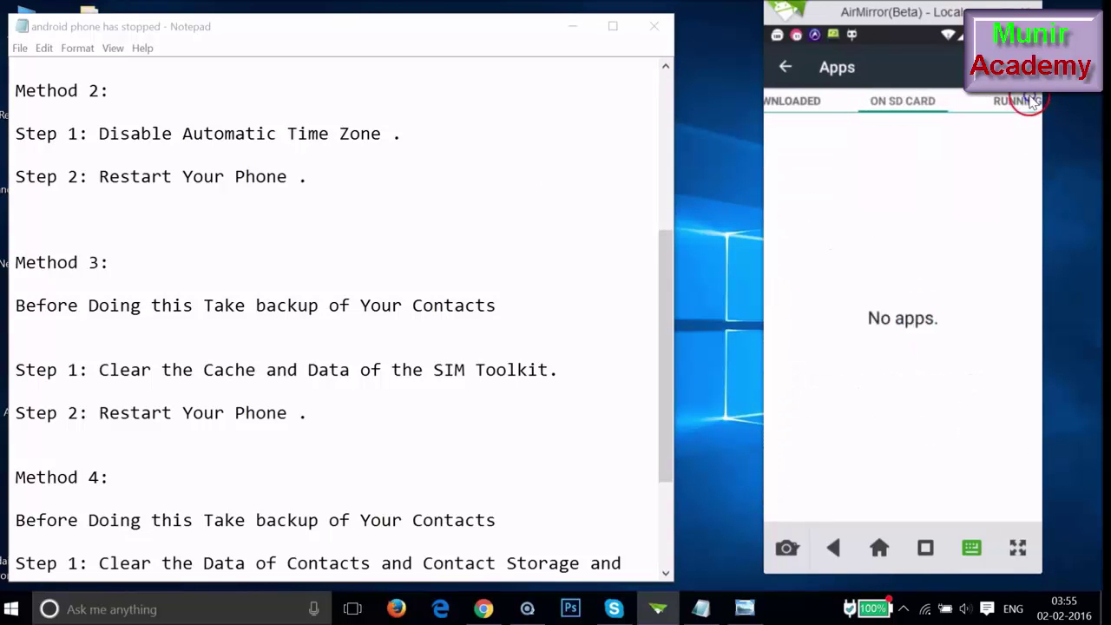
{"action": "left_click", "coordinate": [1012, 102]}
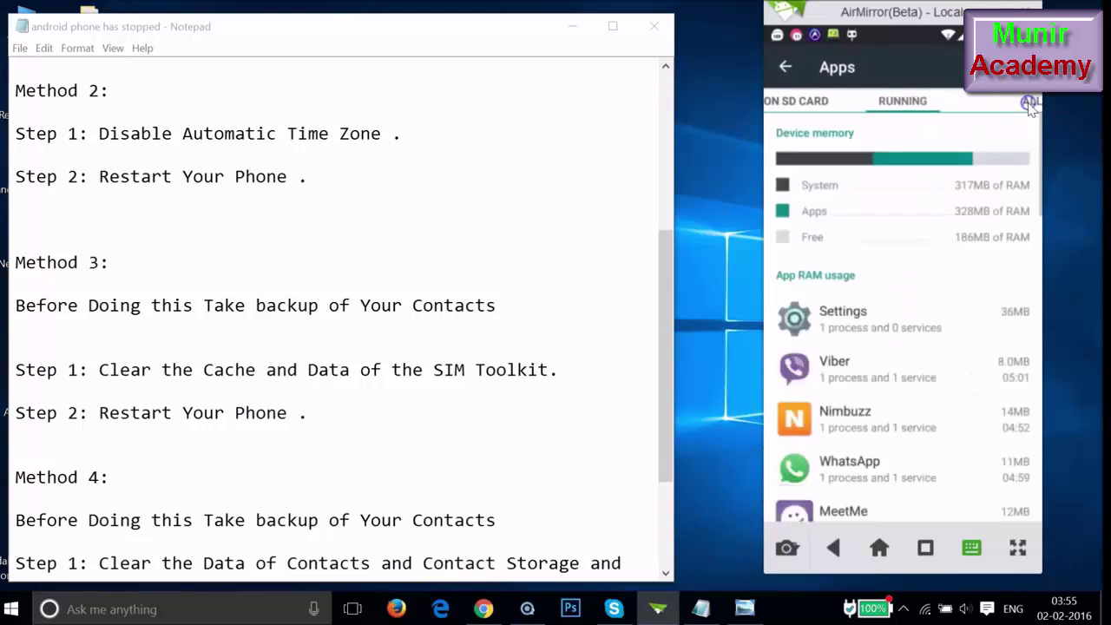
{"action": "left_click", "coordinate": [1028, 102]}
Find SIM Toolkit in the list of all apps and open its app info
{"action": "left_click", "coordinate": [927, 355]}
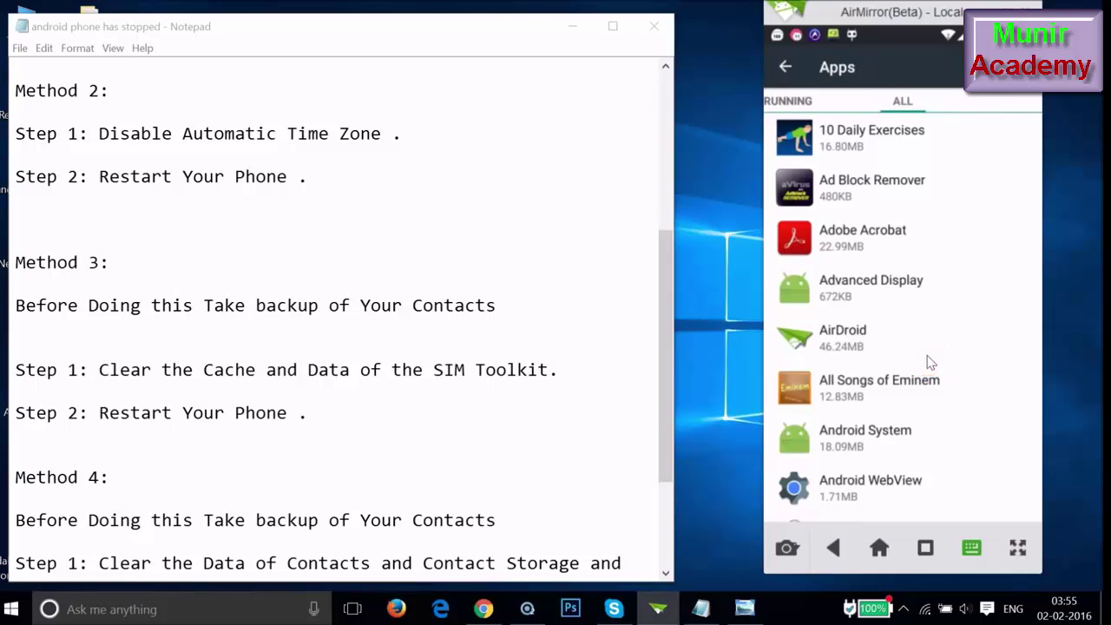
{"action": "scroll", "coordinate": [929, 362], "scroll_direction": "down", "scroll_amount": 10}
{"action": "scroll", "coordinate": [929, 363], "scroll_direction": "down", "scroll_amount": 15}
{"action": "scroll", "coordinate": [929, 362], "scroll_direction": "down", "scroll_amount": 6}
{"action": "scroll", "coordinate": [930, 363], "scroll_direction": "down", "scroll_amount": 15}
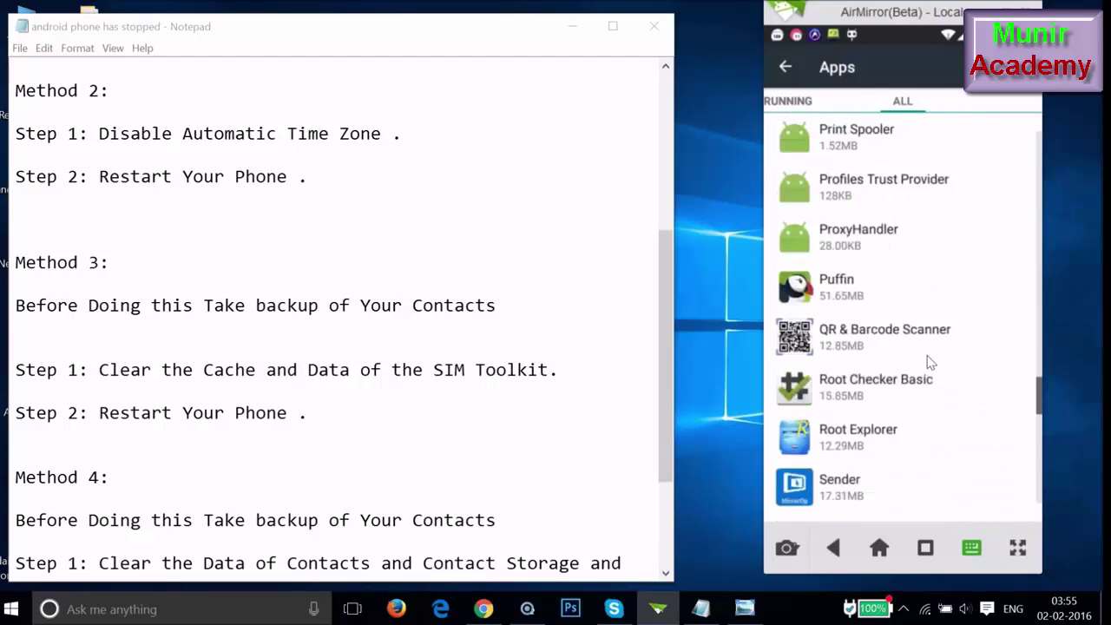
{"action": "scroll", "coordinate": [930, 363], "scroll_direction": "down", "scroll_amount": 2}
{"action": "scroll", "coordinate": [930, 363], "scroll_direction": "up", "scroll_amount": 5}
{"action": "scroll", "coordinate": [930, 363], "scroll_direction": "up", "scroll_amount": 9}
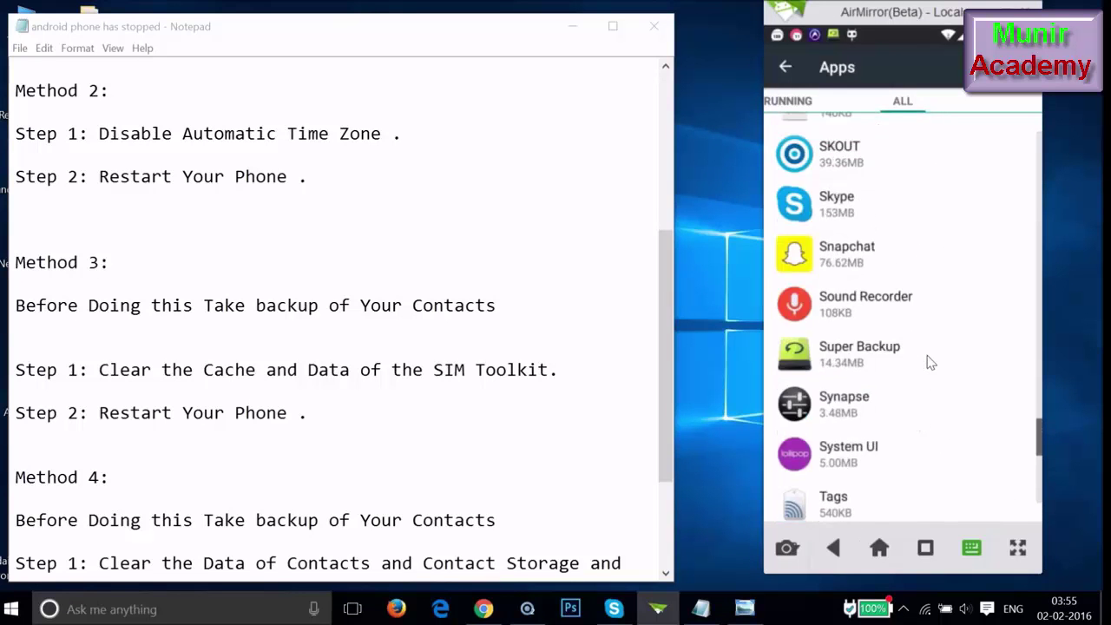
{"action": "scroll", "coordinate": [930, 363], "scroll_direction": "down", "scroll_amount": 1}
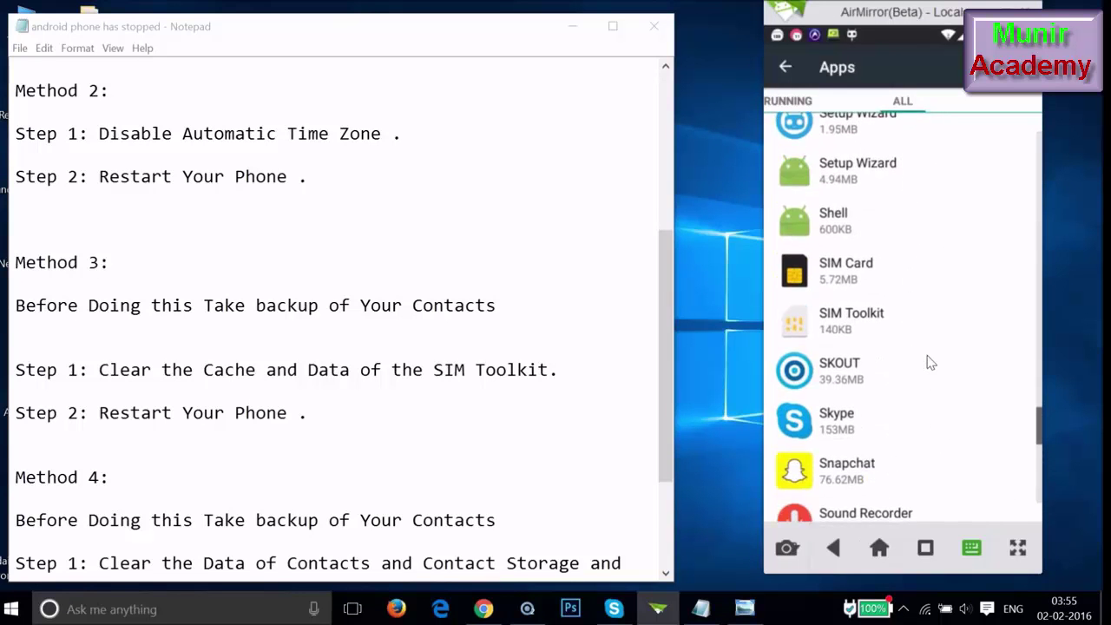
{"action": "left_click", "coordinate": [883, 327]}
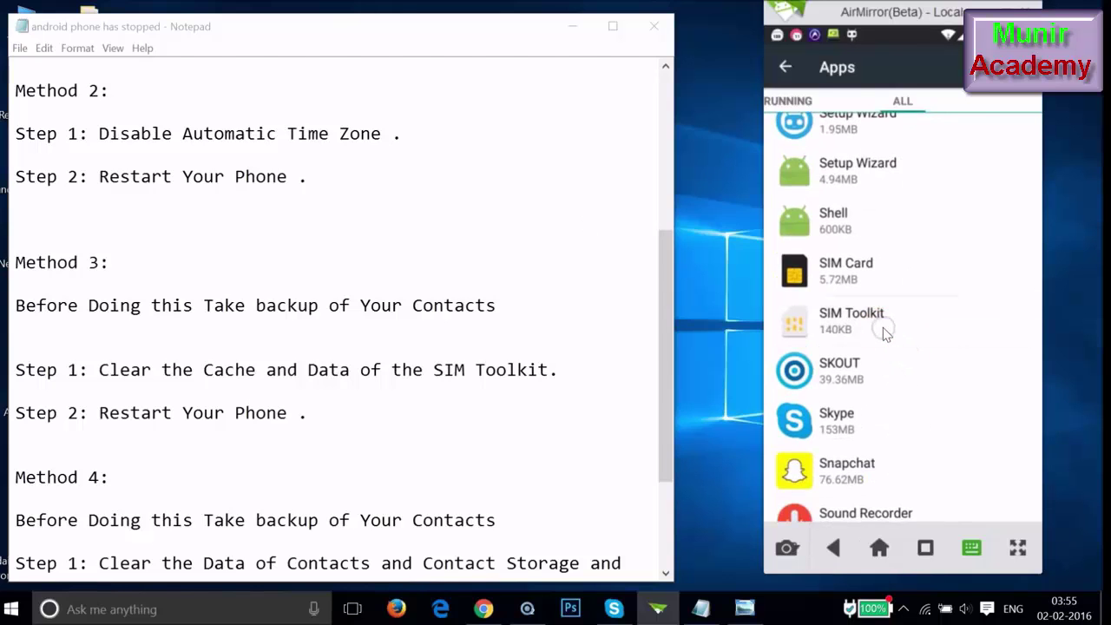
Check SIM Toolkit's options for clearing data and cache, and return to the phone's home screen
{"action": "left_click", "coordinate": [911, 342]}
{"action": "left_click", "coordinate": [999, 358]}
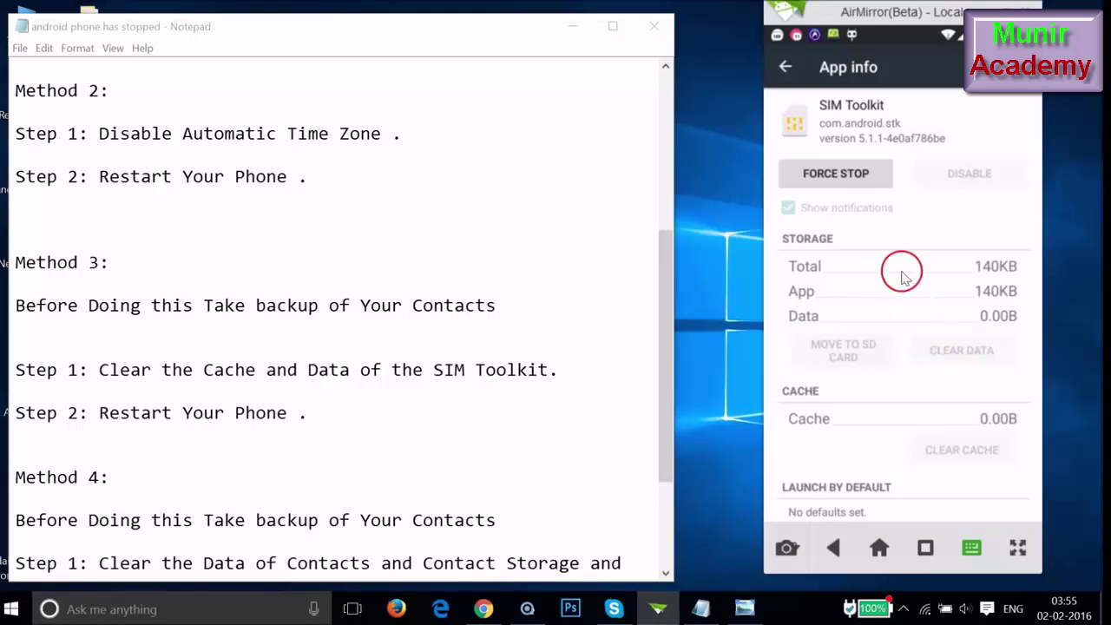
{"action": "right_click", "coordinate": [964, 356]}
{"action": "right_click", "coordinate": [964, 356]}
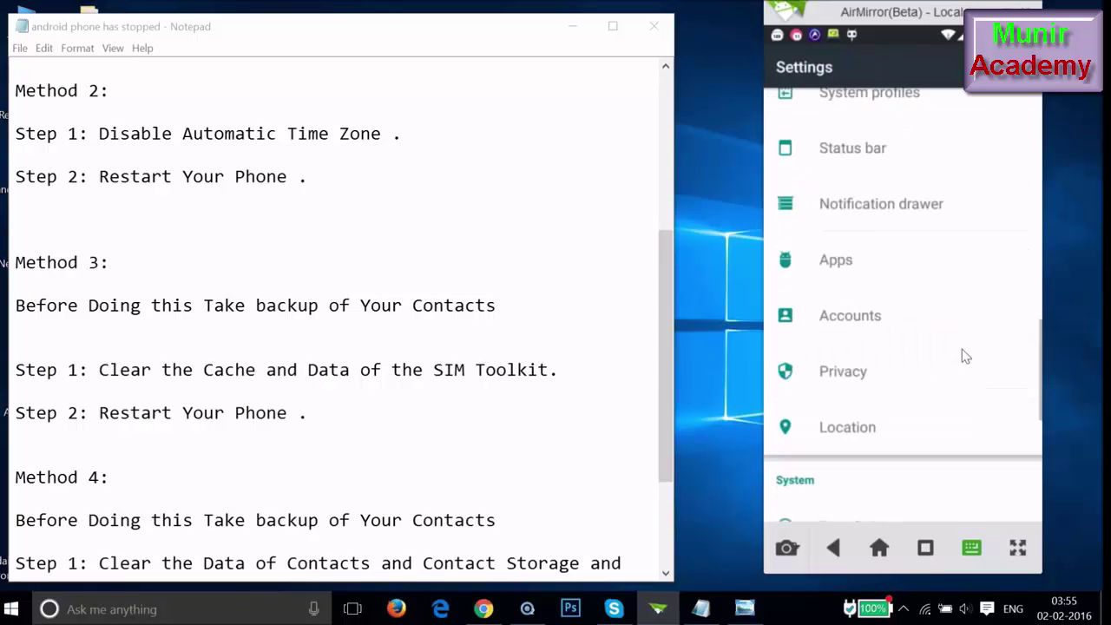
{"action": "right_click", "coordinate": [964, 356]}
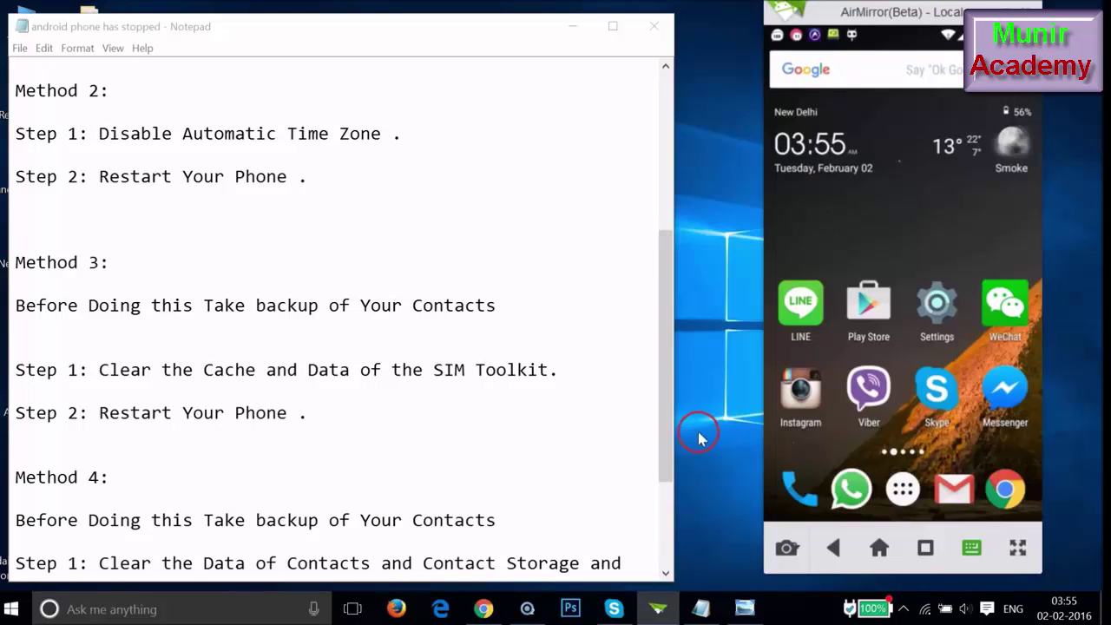
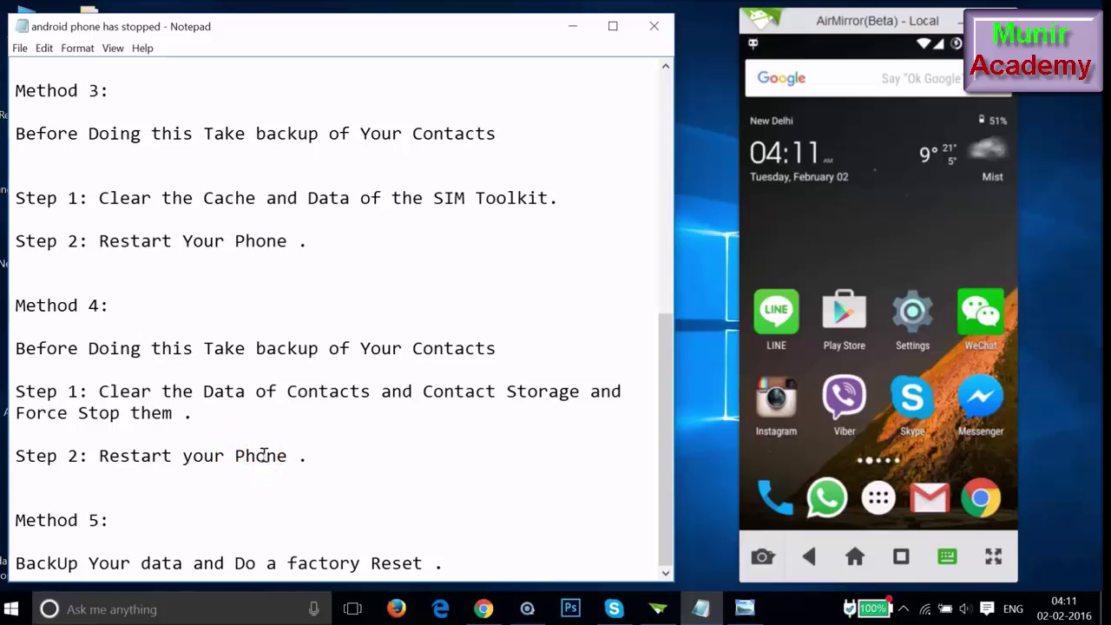
Reopen the phone's app settings from the home screen and display all apps for Method 4
{"action": "left_click", "coordinate": [918, 326]}
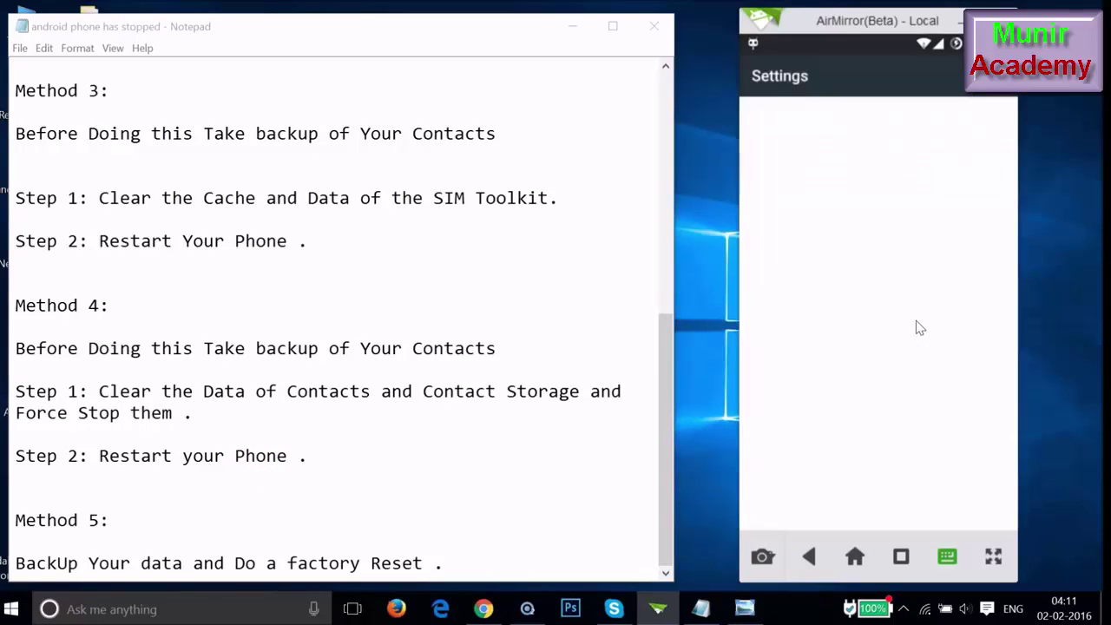
{"action": "scroll", "coordinate": [919, 327], "scroll_direction": "down", "scroll_amount": 6}
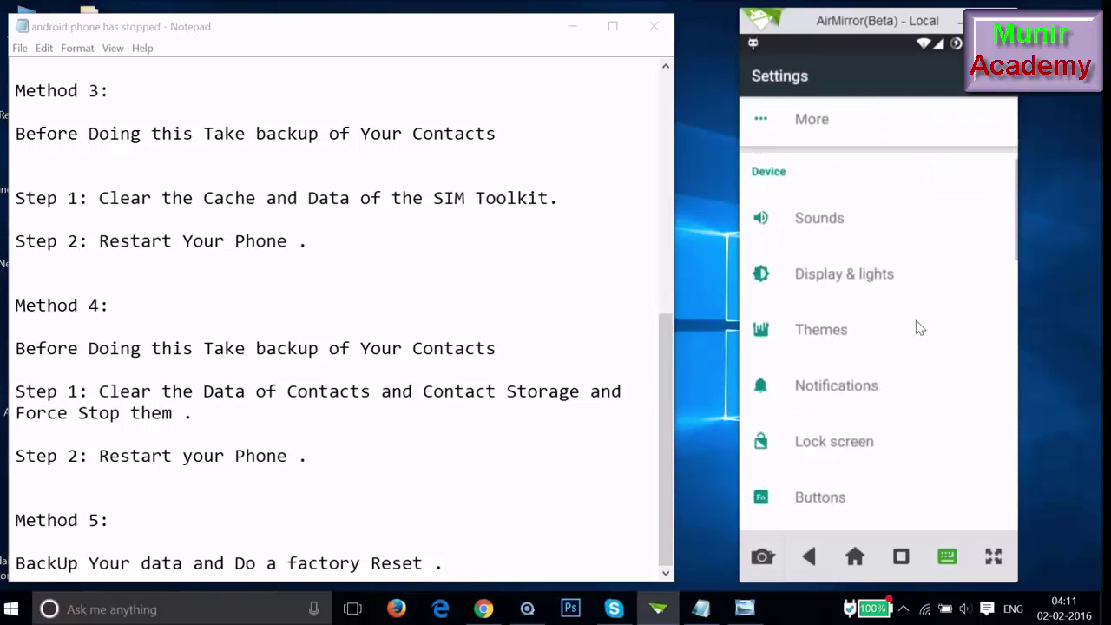
{"action": "scroll", "coordinate": [920, 328], "scroll_direction": "down", "scroll_amount": 5}
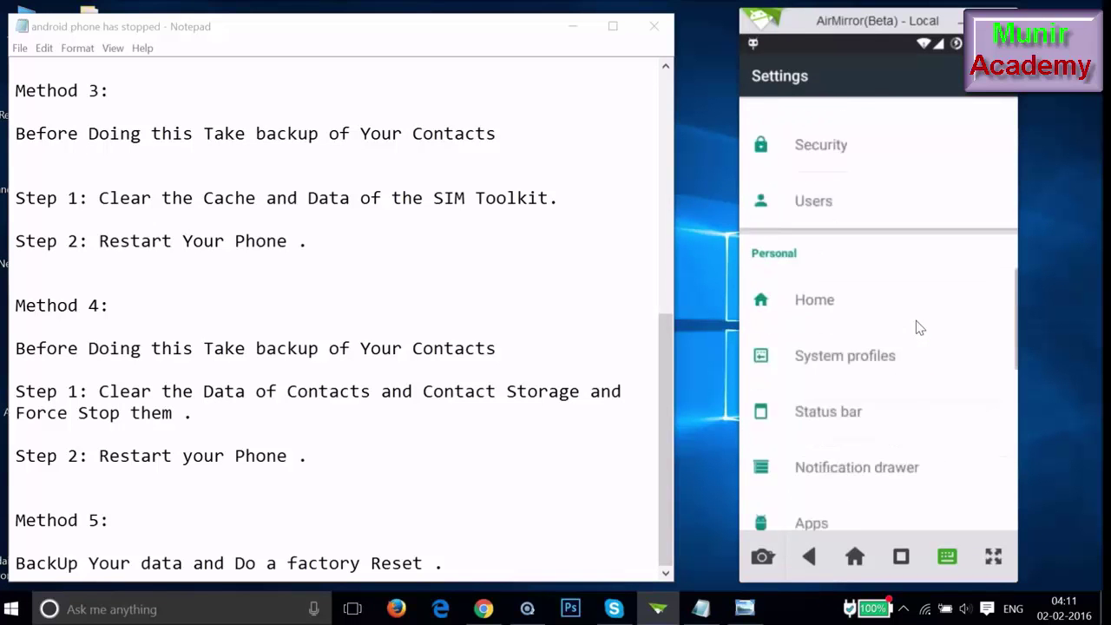
{"action": "left_click", "coordinate": [879, 316]}
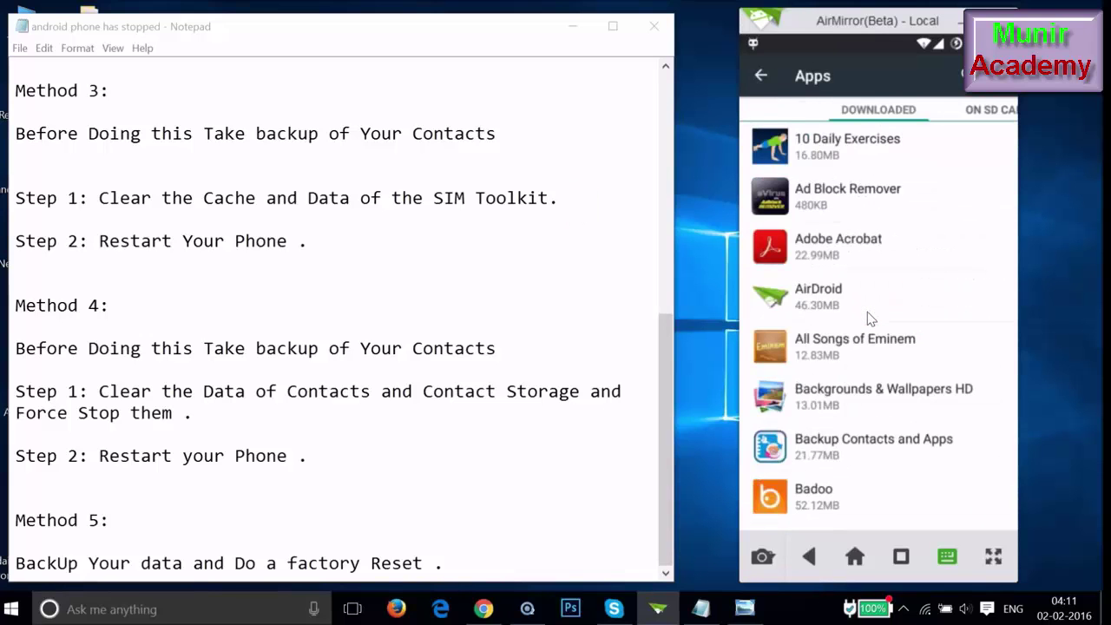
{"action": "left_click", "coordinate": [982, 120]}
{"action": "left_click", "coordinate": [998, 120]}
{"action": "left_click", "coordinate": [1005, 117]}
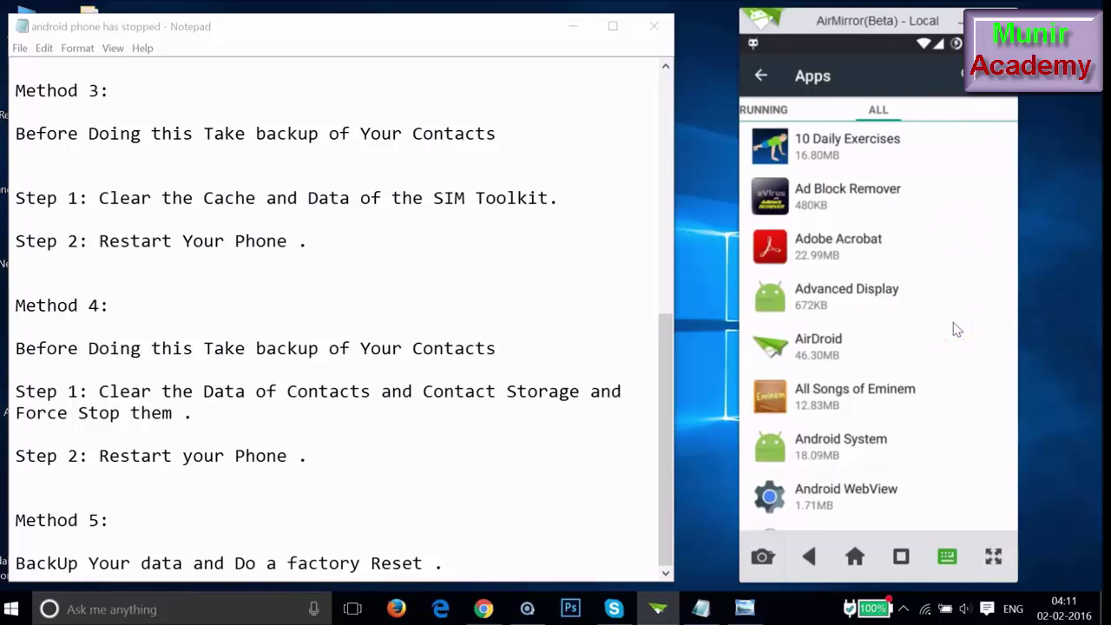
Clear the data of the Contacts app, force stop it, and return to the list of all apps
{"action": "scroll", "coordinate": [955, 330], "scroll_direction": "down", "scroll_amount": 10}
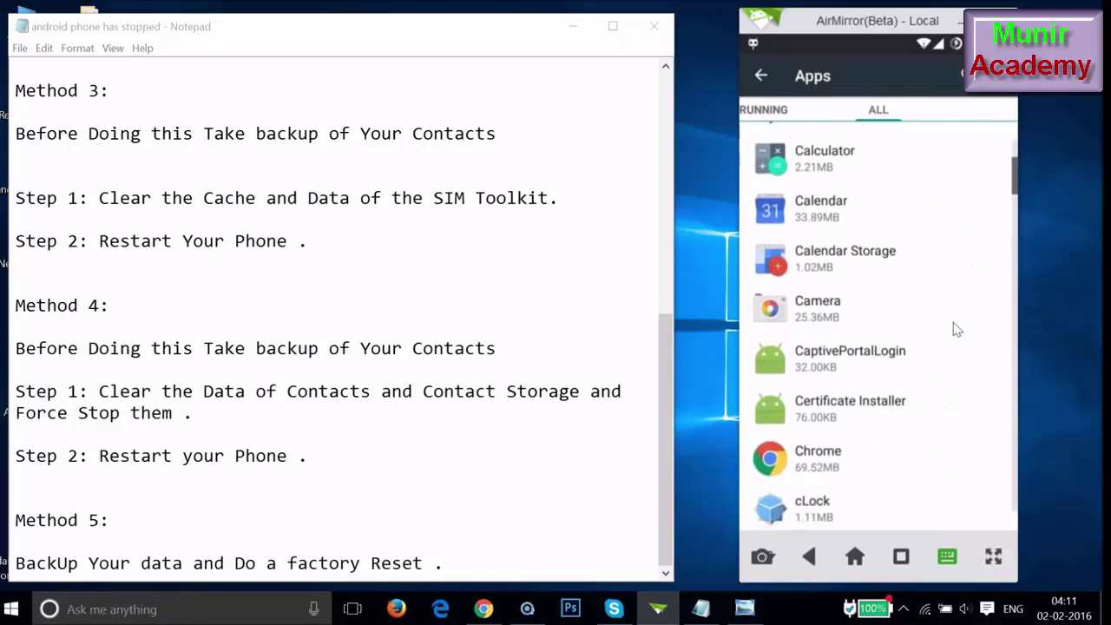
{"action": "scroll", "coordinate": [955, 330], "scroll_direction": "down", "scroll_amount": 10}
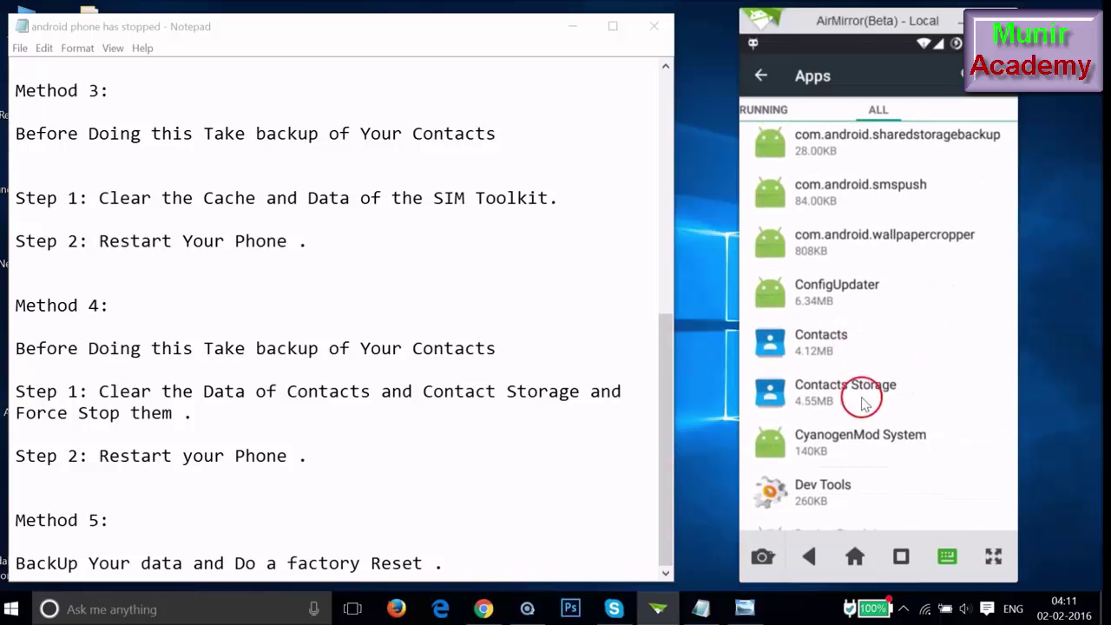
{"action": "left_click", "coordinate": [887, 359]}
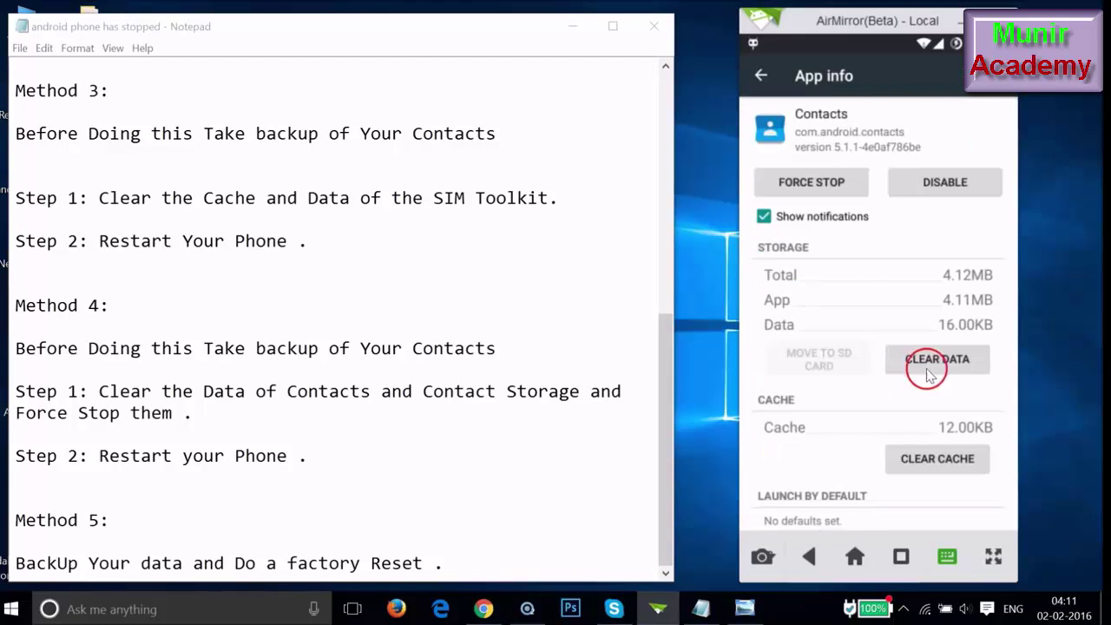
{"action": "left_click", "coordinate": [931, 364]}
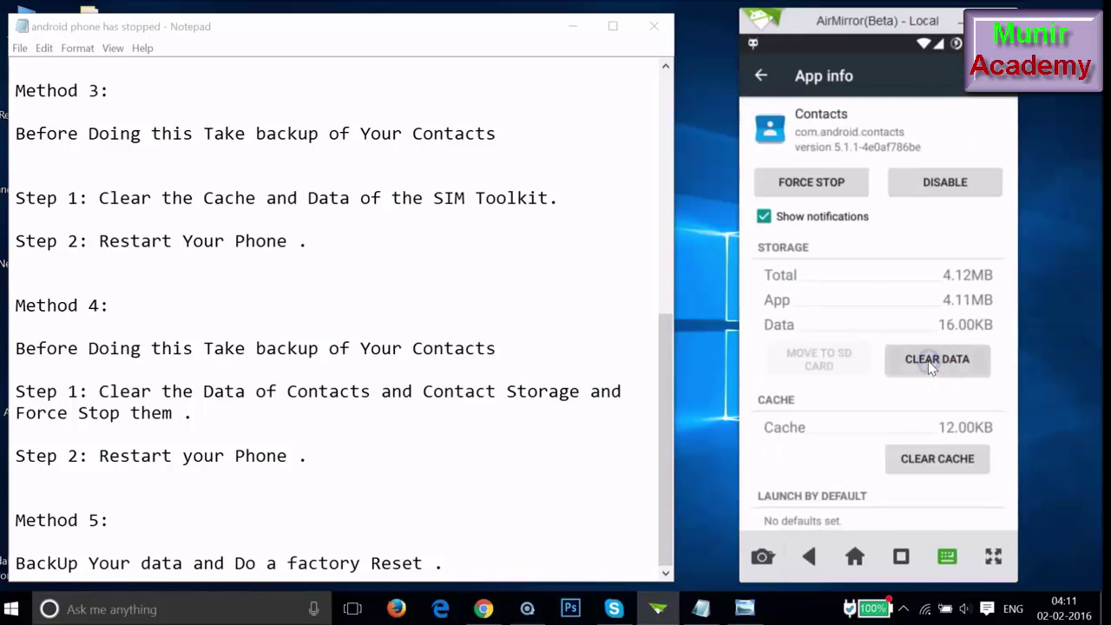
{"action": "left_click", "coordinate": [966, 351]}
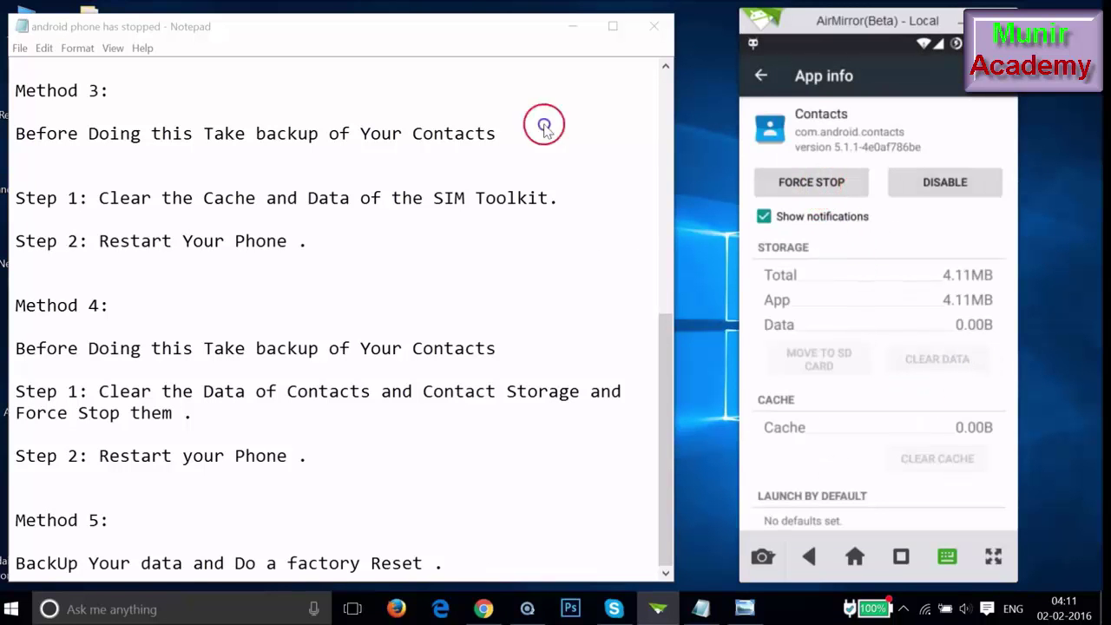
{"action": "left_click", "coordinate": [821, 189]}
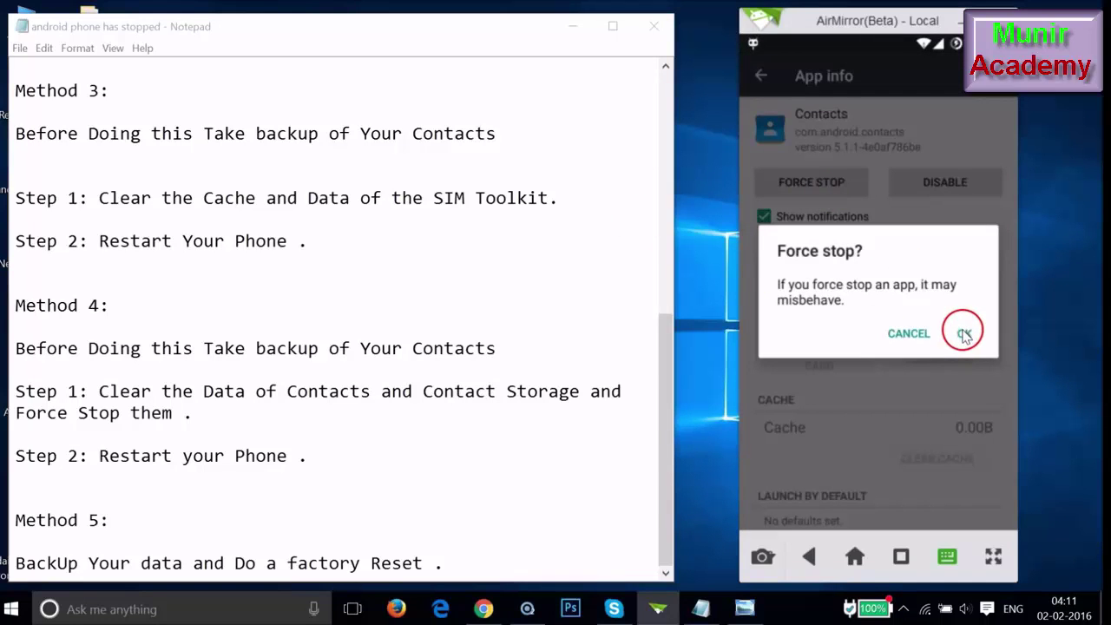
{"action": "left_click", "coordinate": [963, 333]}
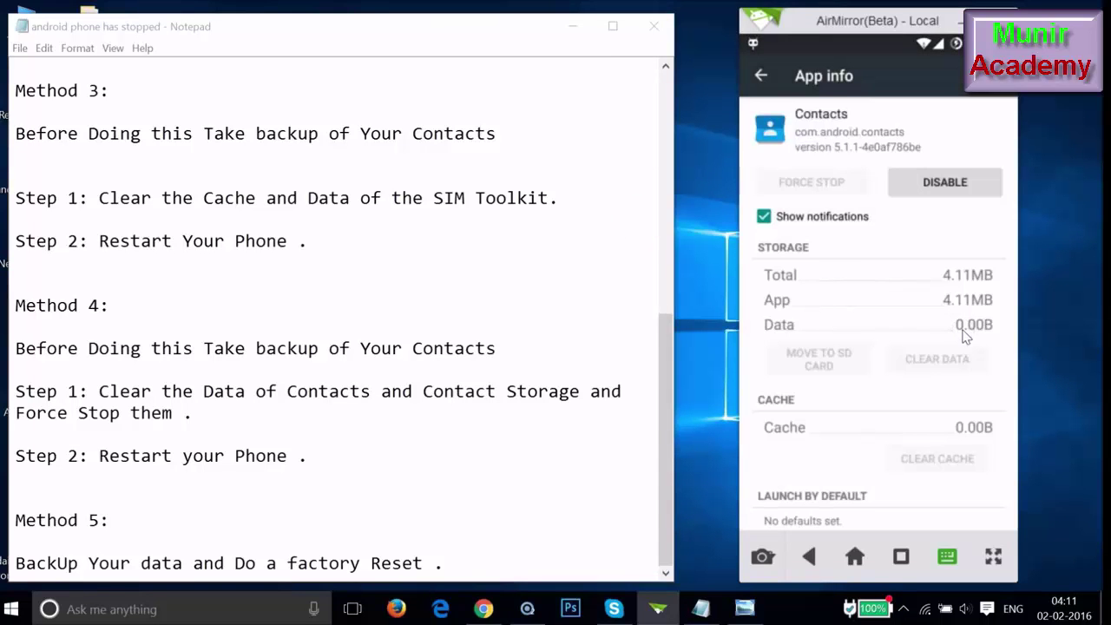
{"action": "left_click", "coordinate": [762, 78]}
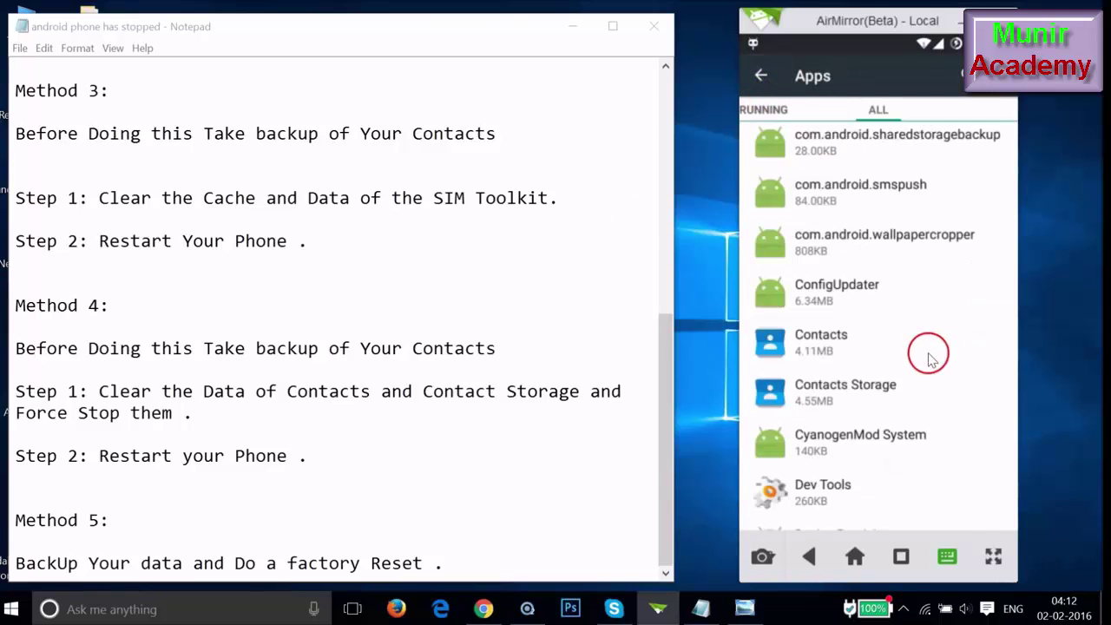
Clear the data of Contacts Storage and force stop it, repeating the force stop once
{"action": "left_click", "coordinate": [856, 393]}
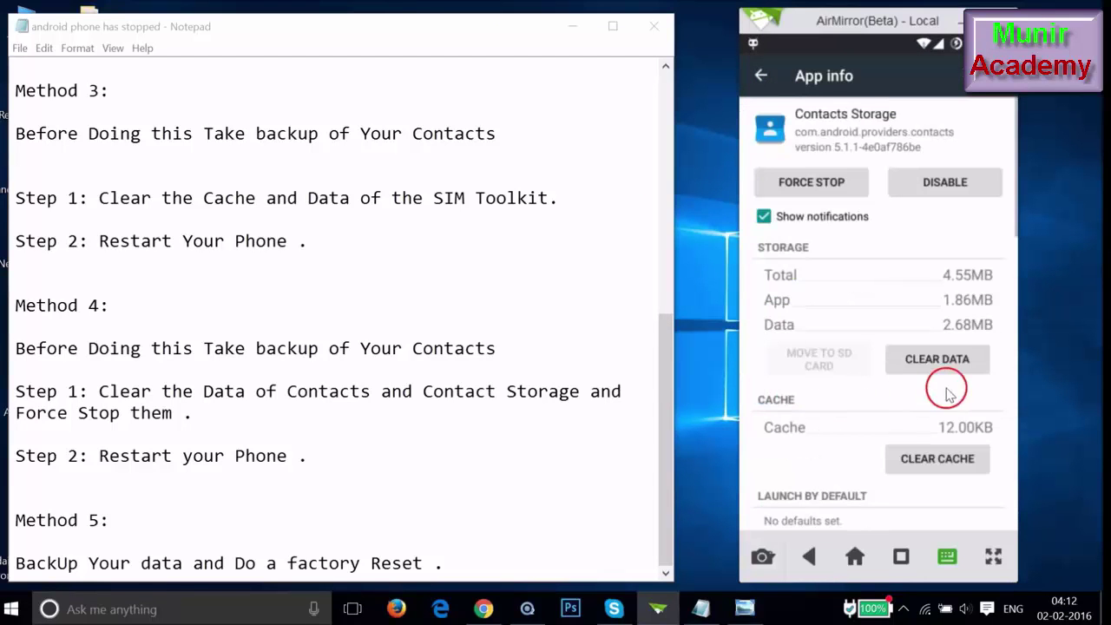
{"action": "left_click", "coordinate": [944, 360]}
{"action": "left_click", "coordinate": [965, 351]}
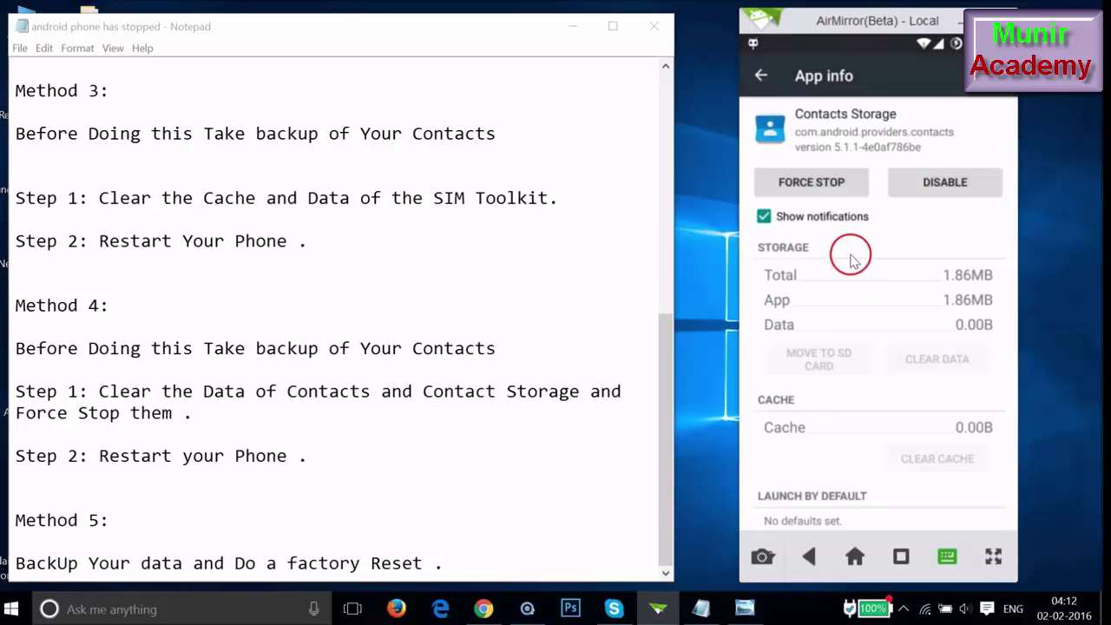
{"action": "left_click", "coordinate": [811, 180]}
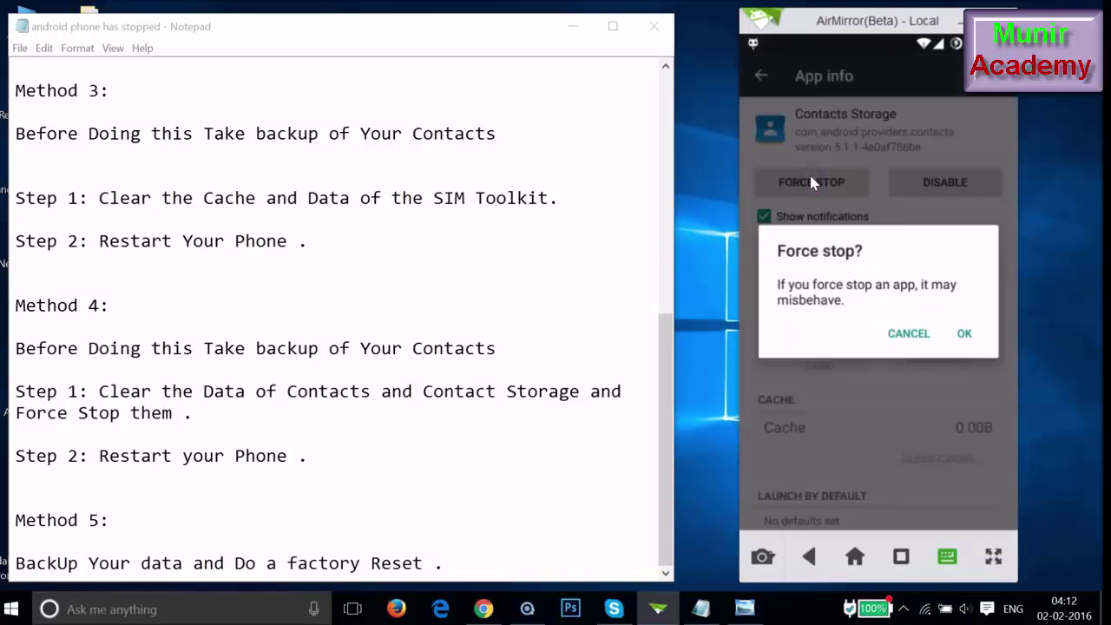
{"action": "left_click", "coordinate": [970, 328]}
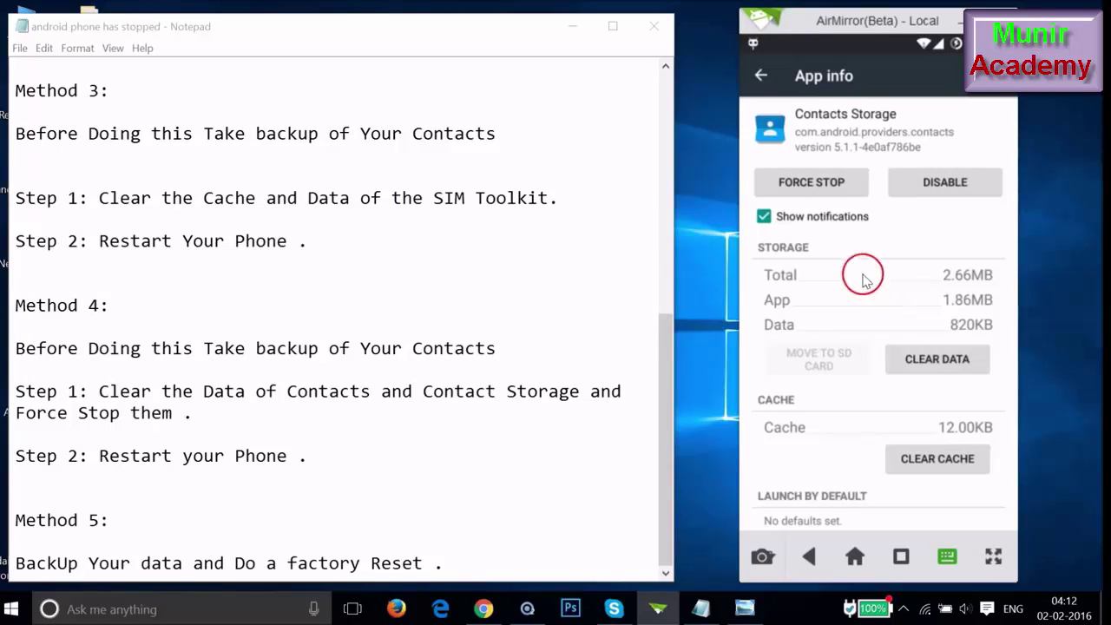
{"action": "left_click", "coordinate": [822, 189]}
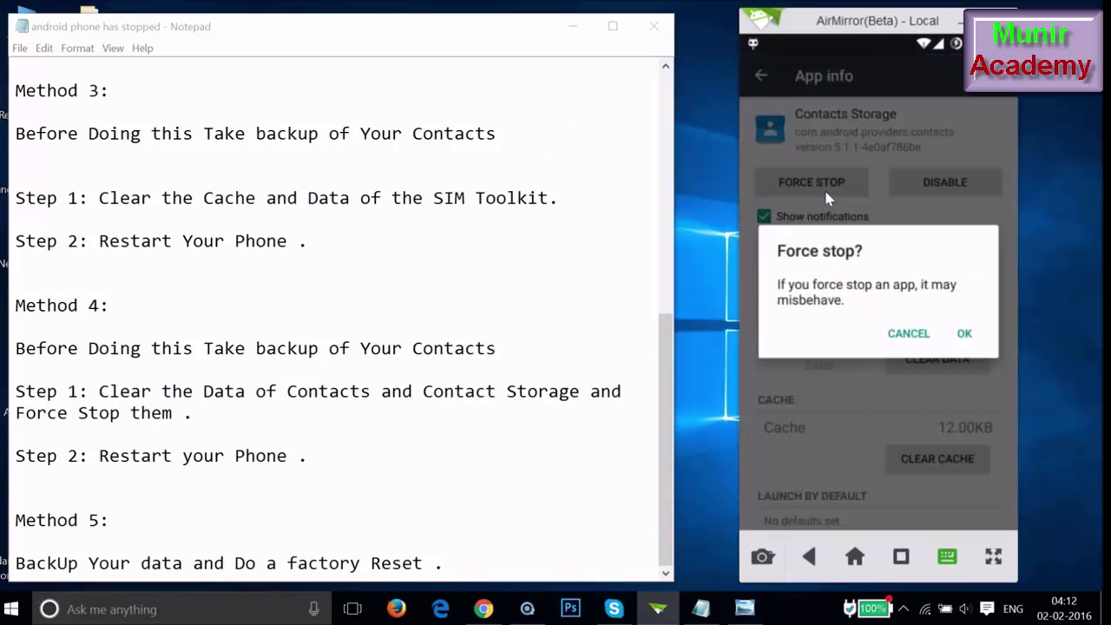
{"action": "left_click", "coordinate": [964, 335]}
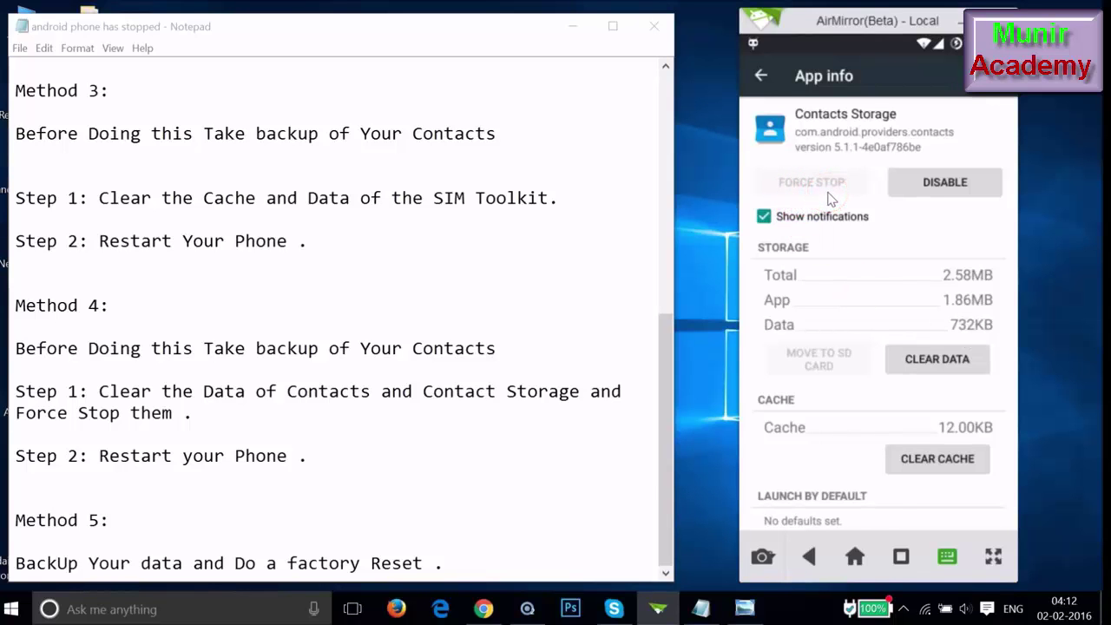
Leave the Contacts Storage app info, return to the phone's home screen, and switch to the Notepad notes for Method 5
{"action": "key", "text": "Escape"}
{"action": "key", "text": "Escape"}
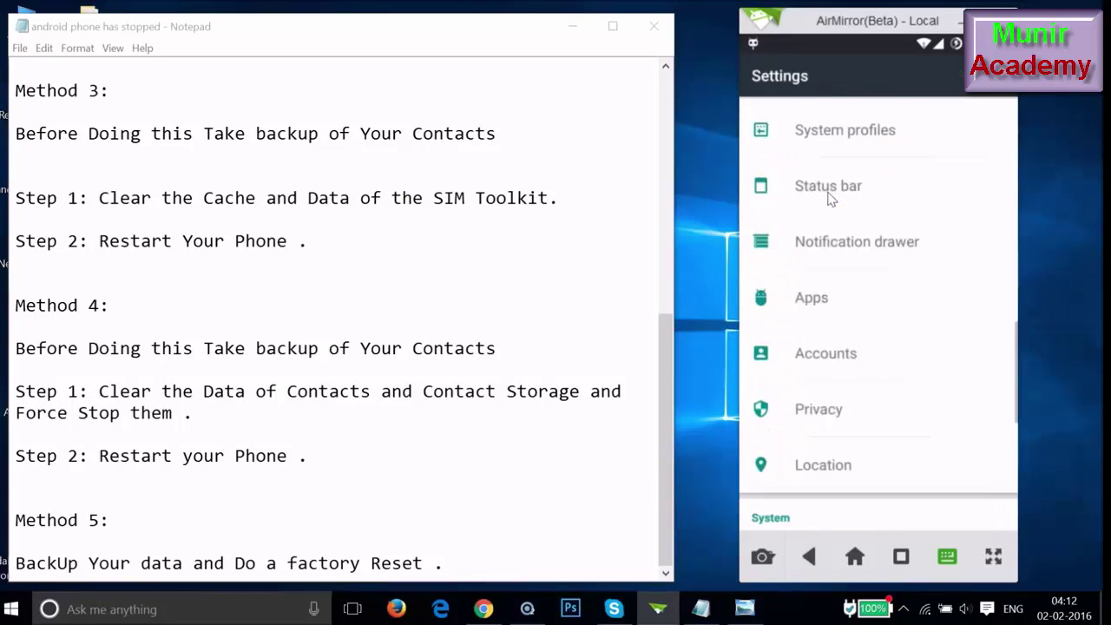
{"action": "key", "text": "Escape"}
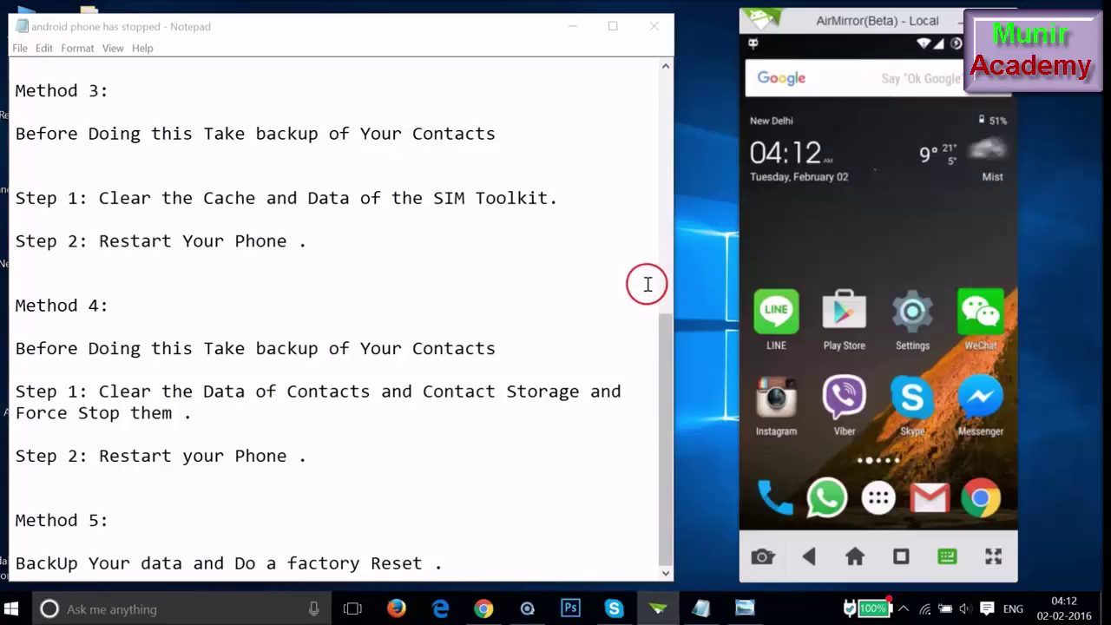
{"action": "left_click", "coordinate": [297, 420]}
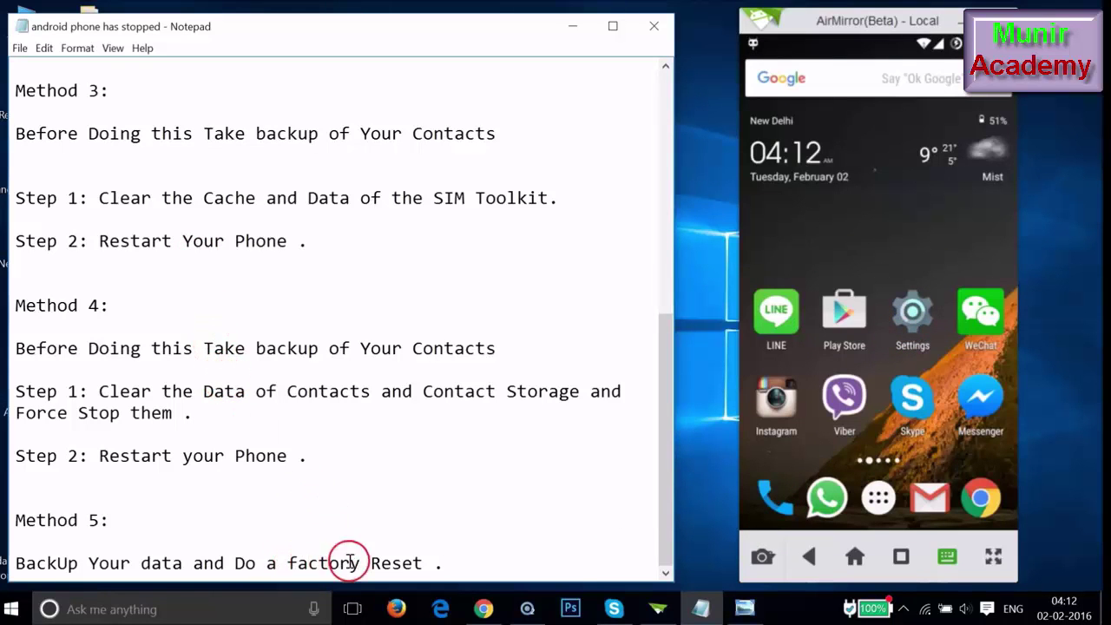
Open the phone's Factory data reset page under Backup & reset for Method 5, and return to the beginning of the Notepad notes
{"action": "left_click", "coordinate": [916, 320]}
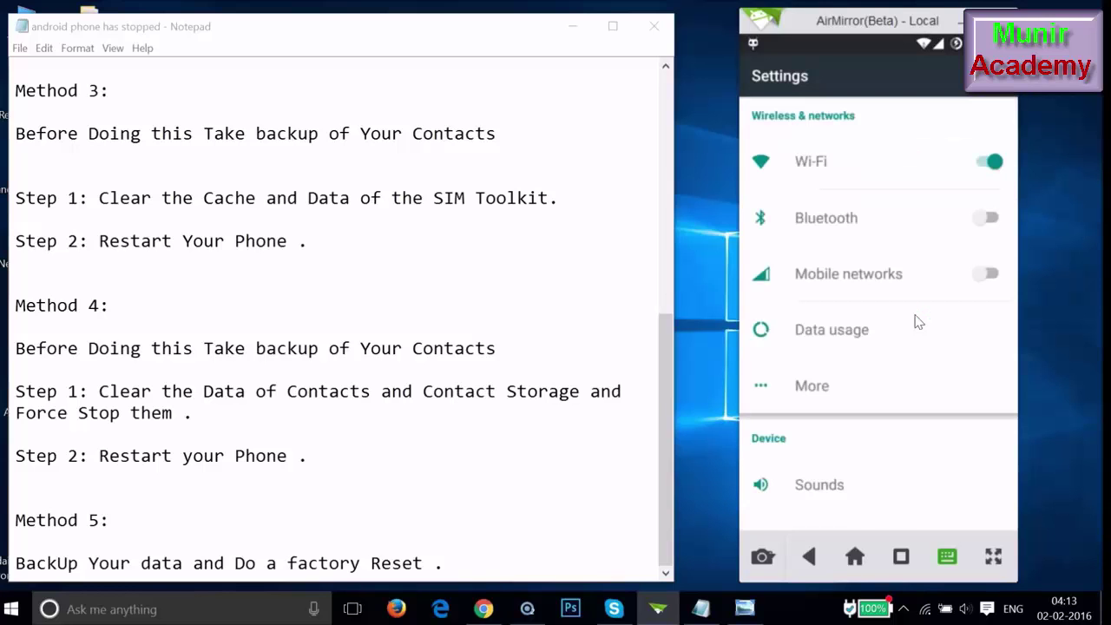
{"action": "scroll", "coordinate": [918, 321], "scroll_direction": "down", "scroll_amount": 10}
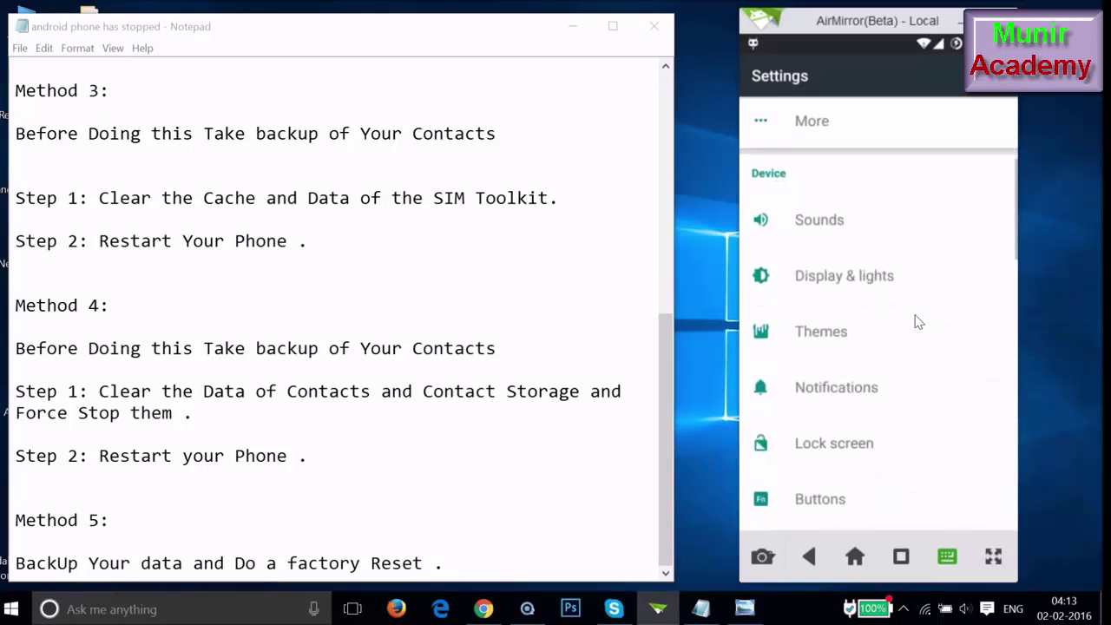
{"action": "scroll", "coordinate": [919, 321], "scroll_direction": "down", "scroll_amount": 10}
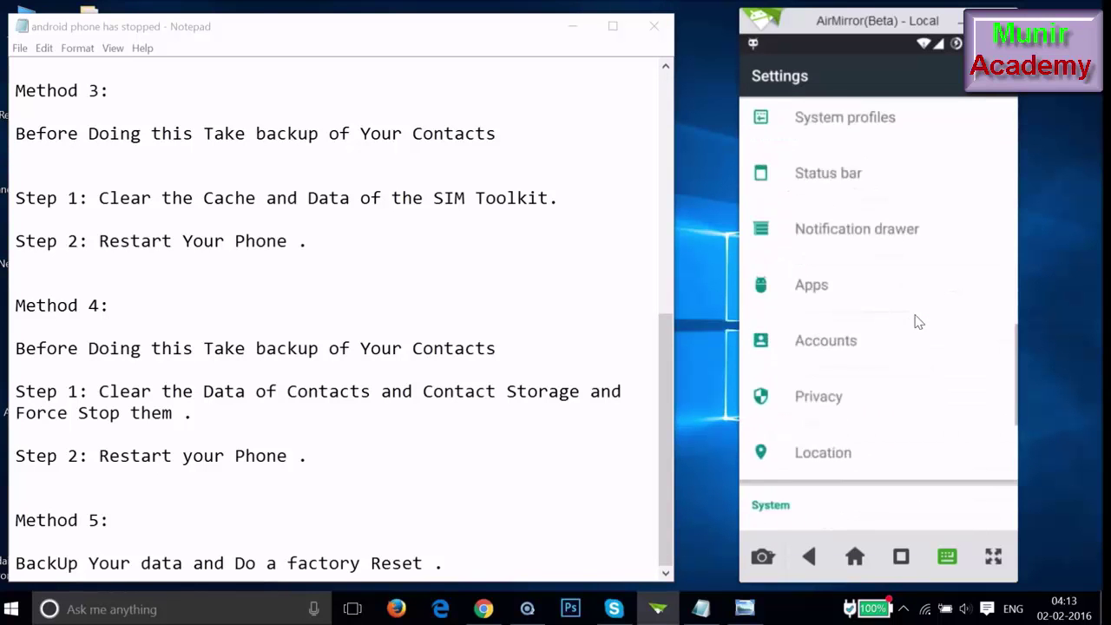
{"action": "scroll", "coordinate": [919, 321], "scroll_direction": "down", "scroll_amount": 3}
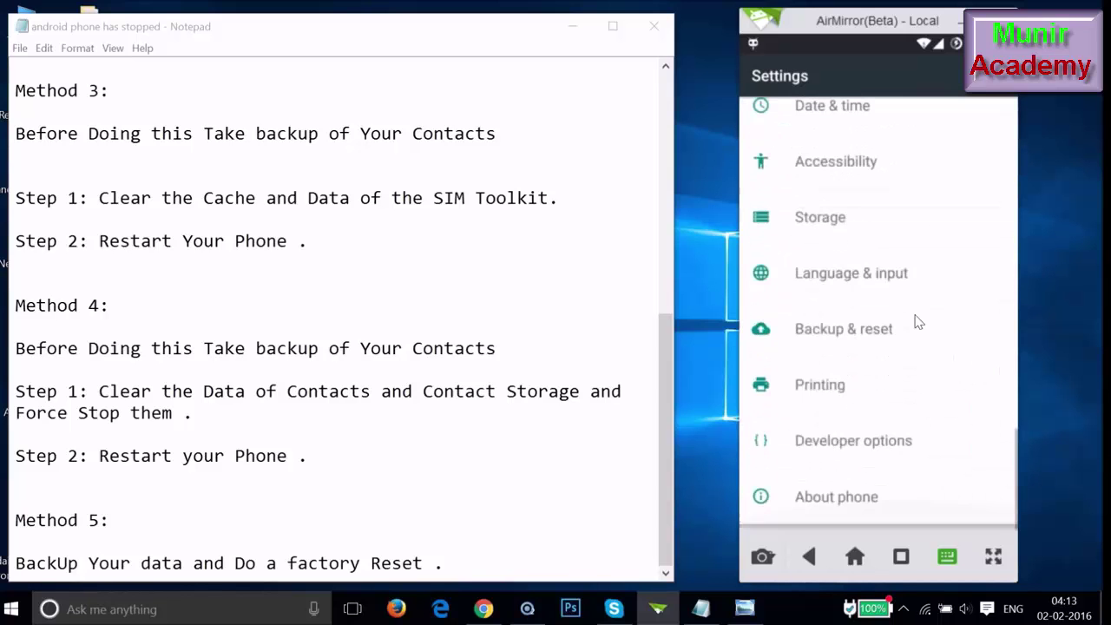
{"action": "left_click", "coordinate": [875, 330]}
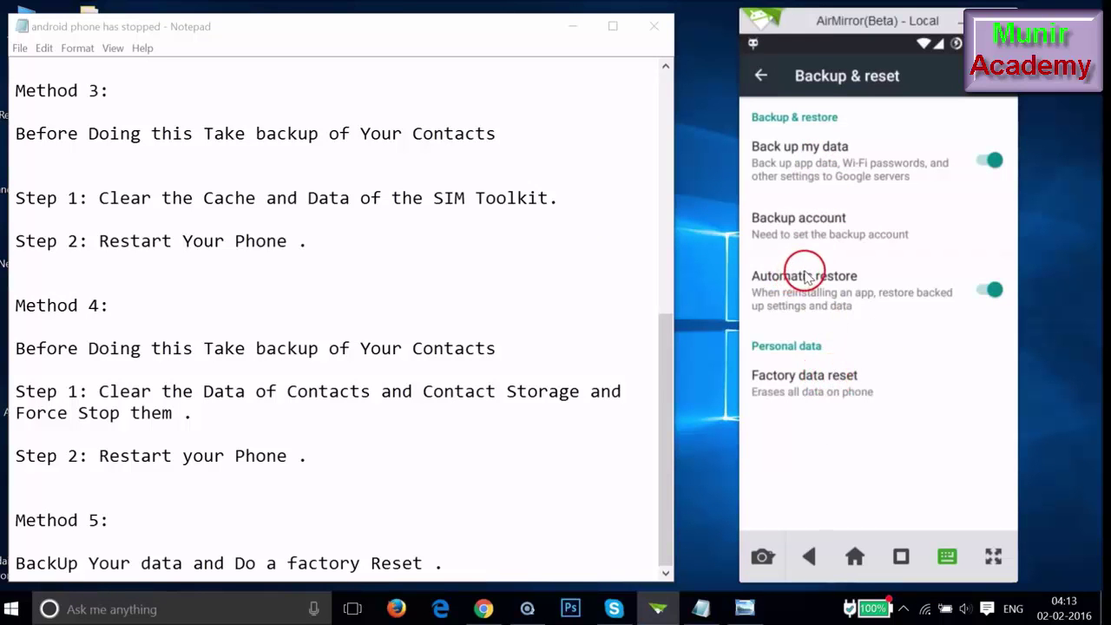
{"action": "left_click", "coordinate": [819, 396]}
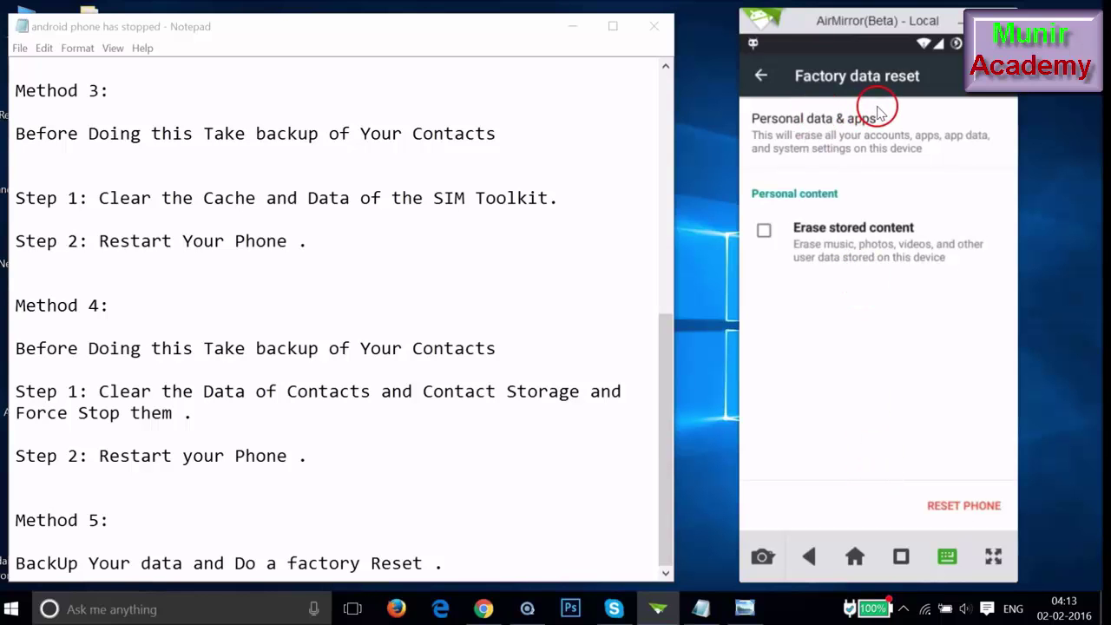
{"action": "left_click", "coordinate": [447, 472]}
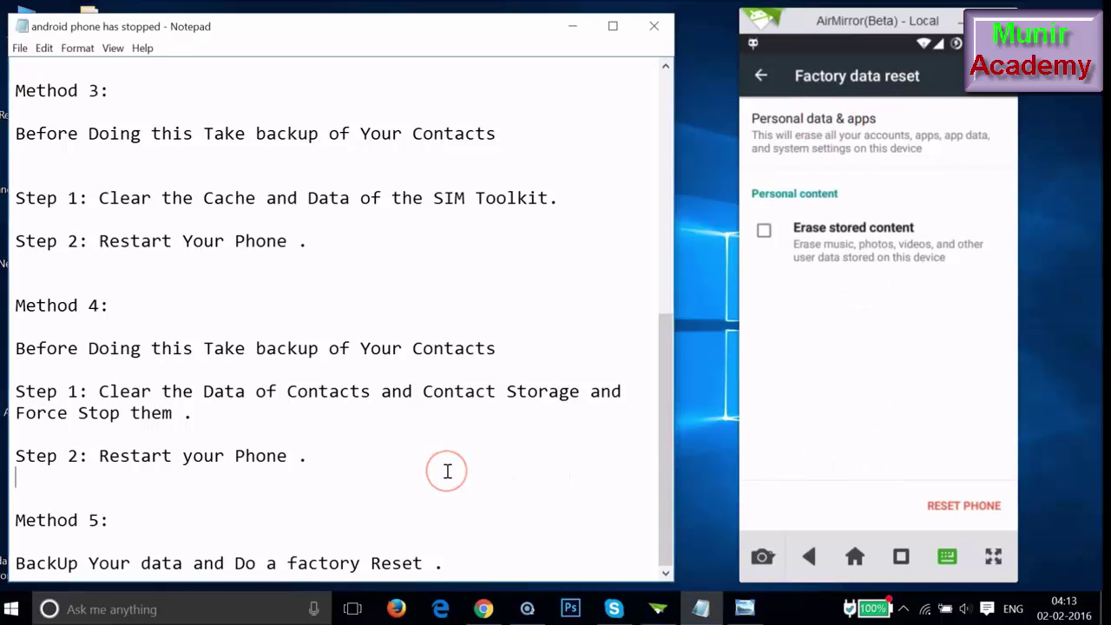
{"action": "scroll", "coordinate": [448, 472], "scroll_direction": "up", "scroll_amount": 8}
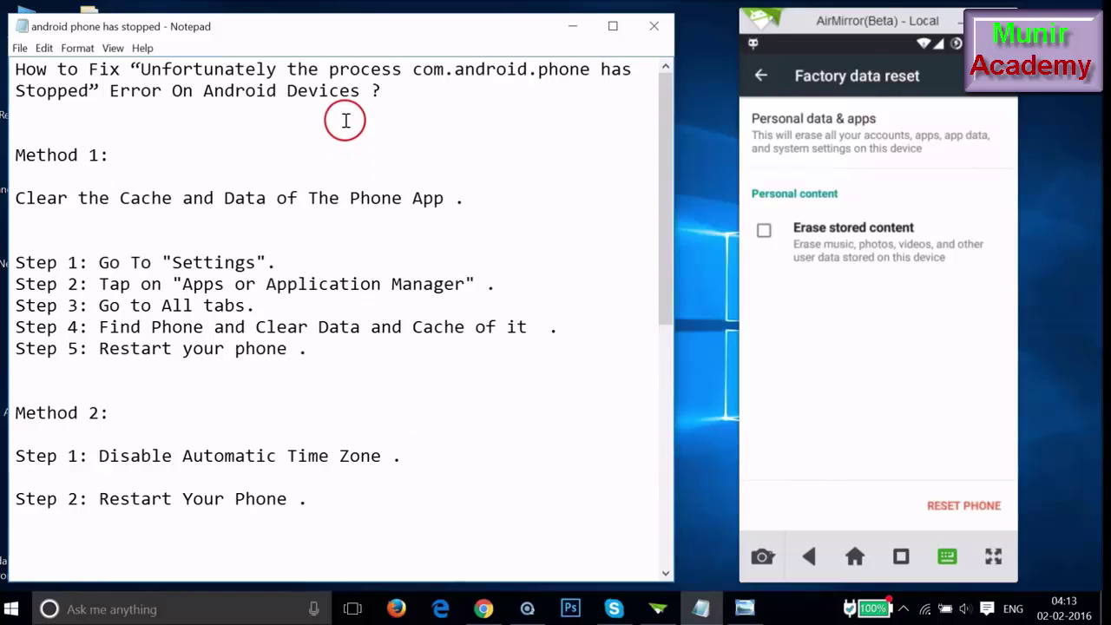